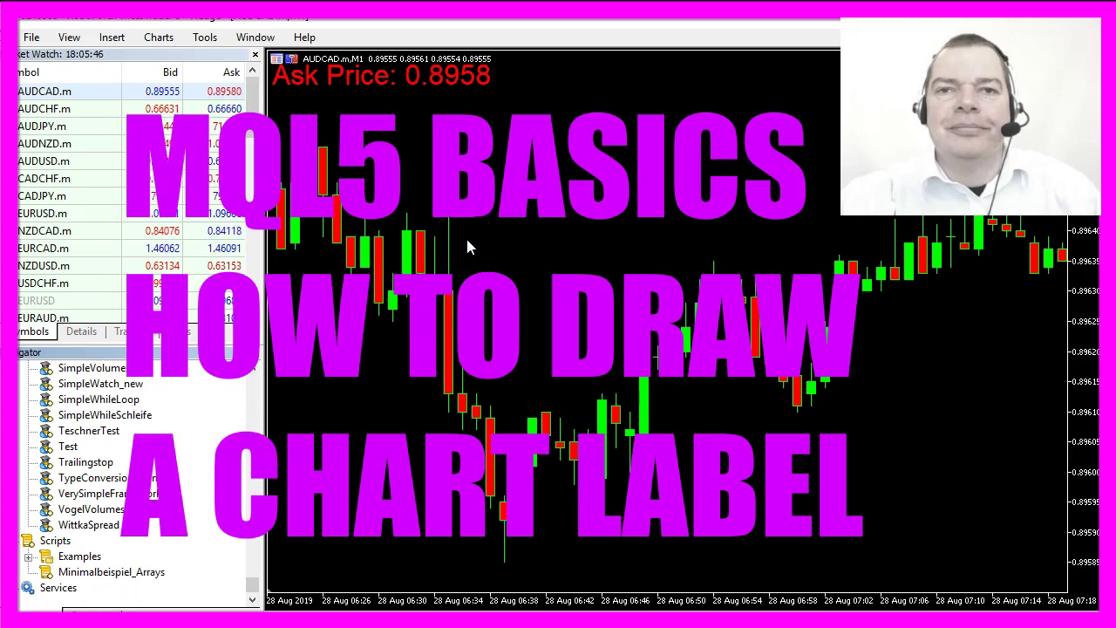
- Show MetaTrader 5's Standard toolbar and launch MetaEditor with an empty workspace
click(440, 97)
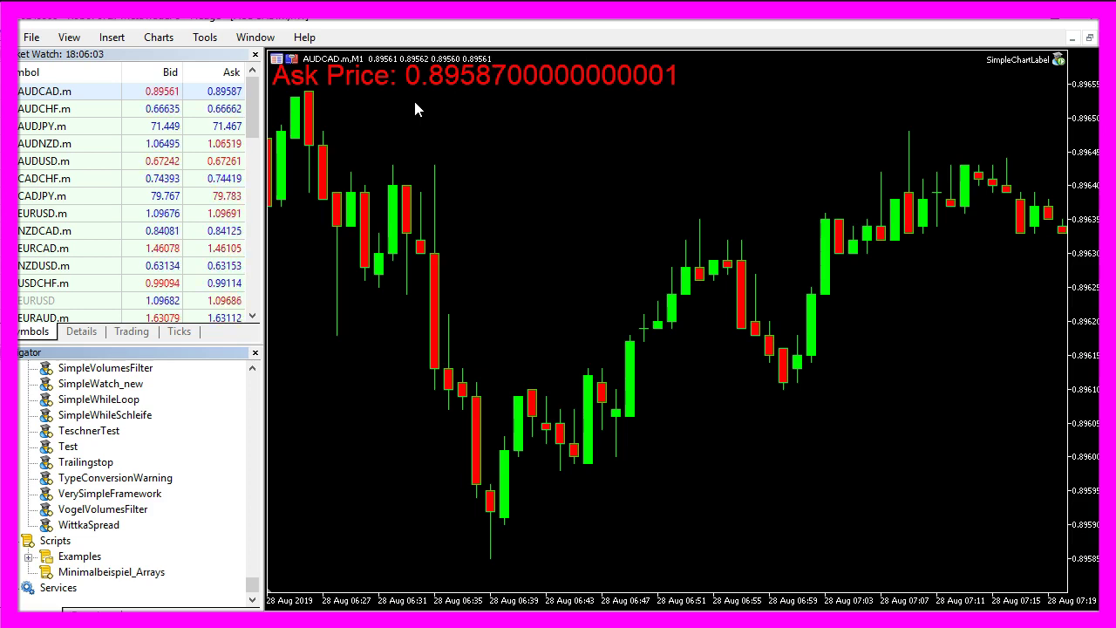
click(69, 37)
mouse_move(96, 84)
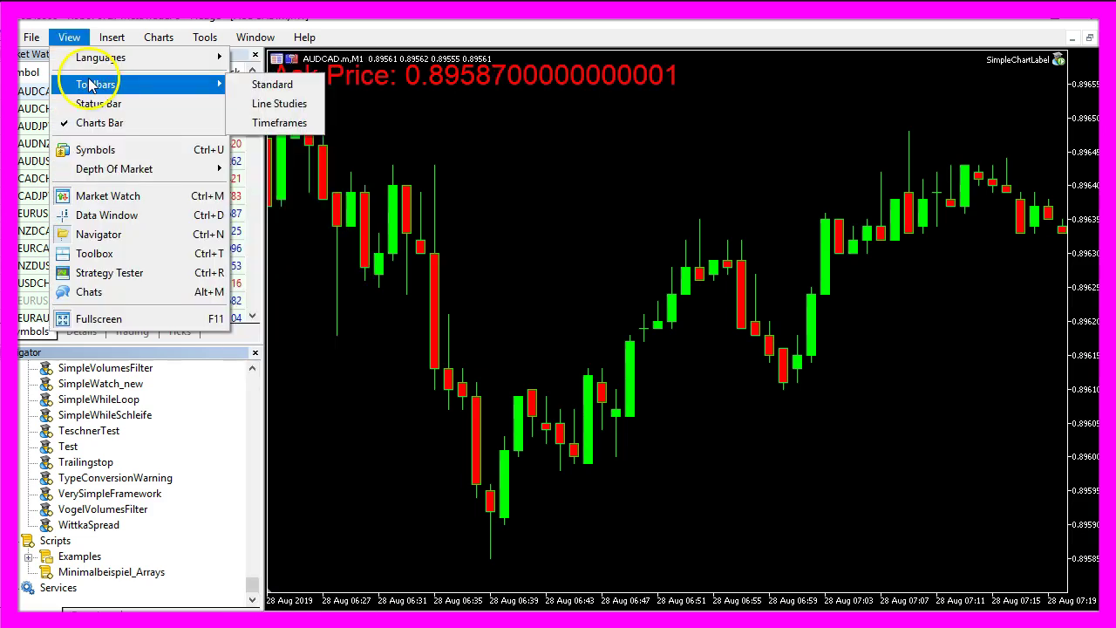
click(266, 85)
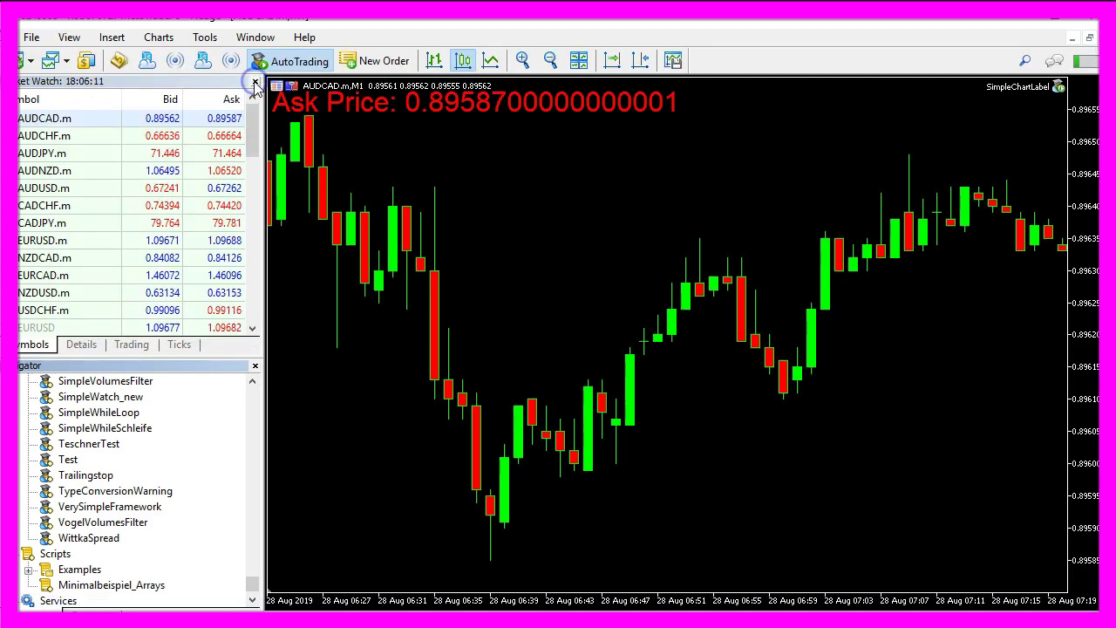
click(118, 63)
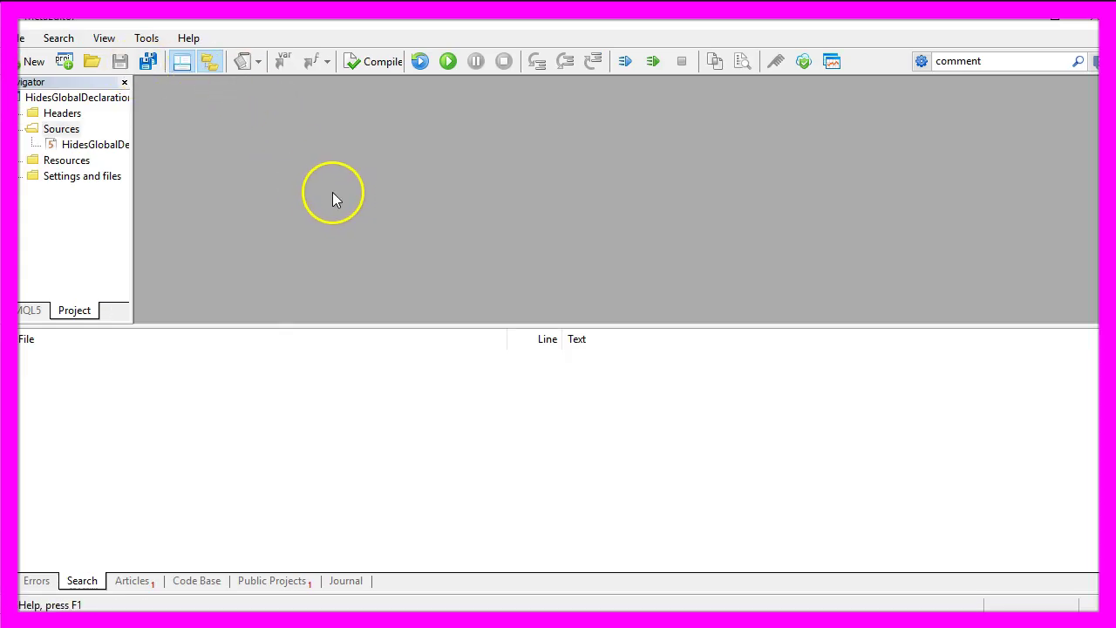
- Create a template Expert Advisor named Experts\Basics\SimpleChartLabel with the MQL5 Wizard
click(24, 39)
click(30, 55)
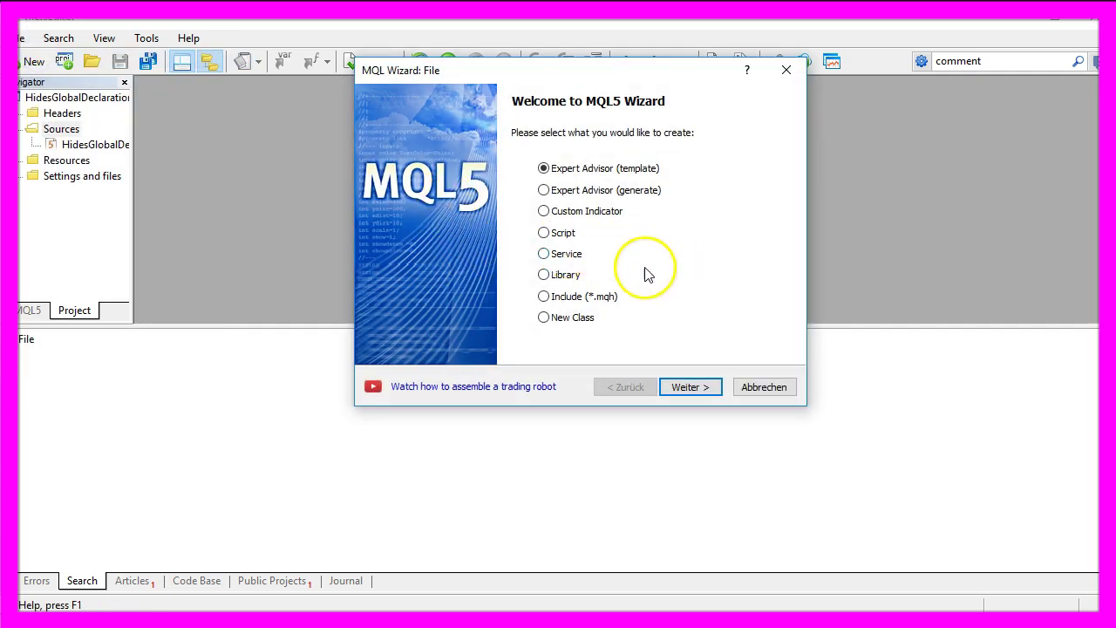
click(682, 388)
double_click(565, 161)
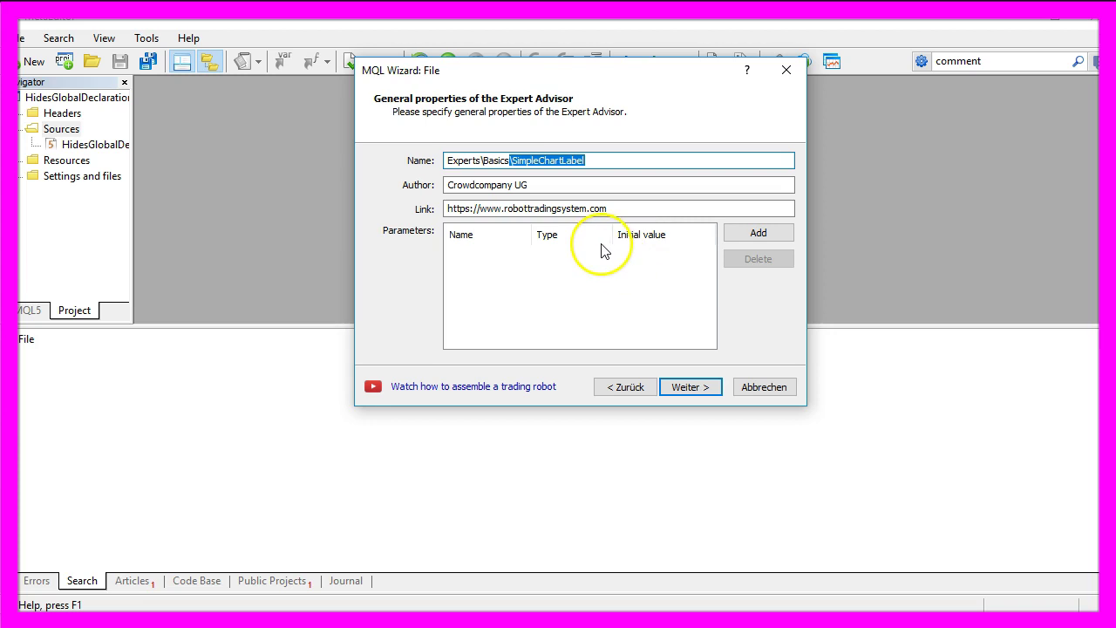
double_click(691, 387)
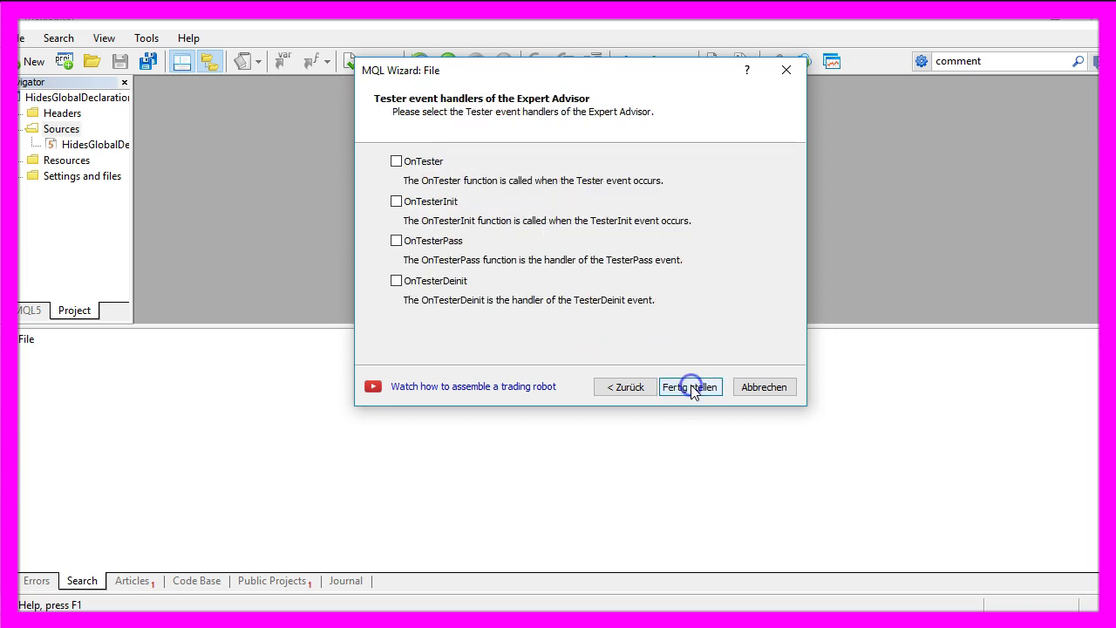
click(690, 387)
- Strip all boilerplate and comments except OnTick, then paste in the normalized Ask price code
scroll(398, 386, down, 3)
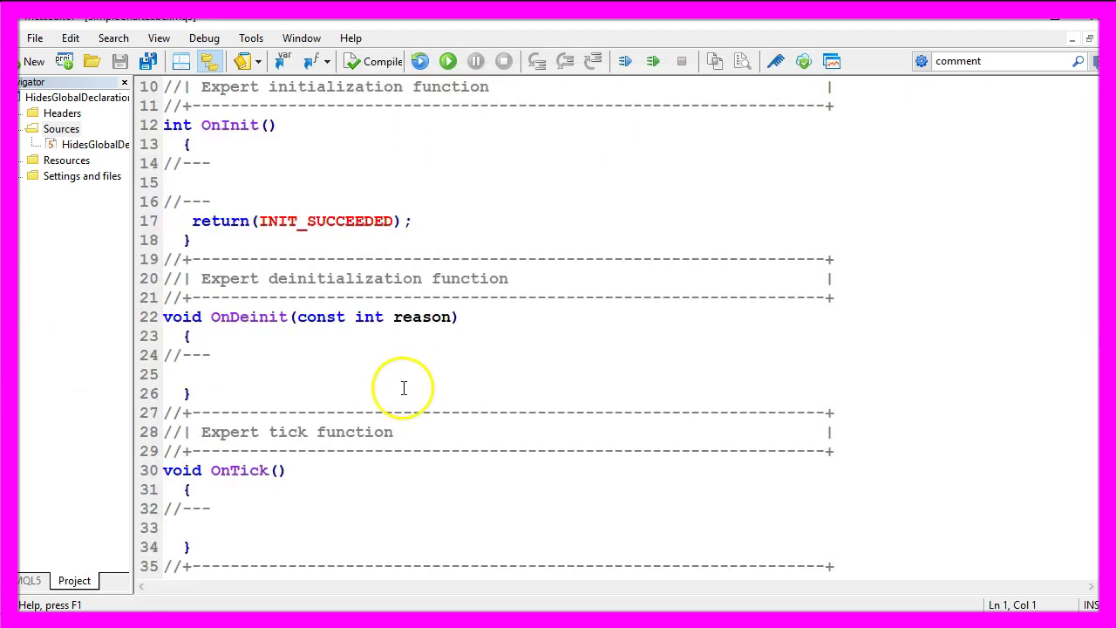
scroll(391, 393, down, 1)
drag(837, 394, 524, 70)
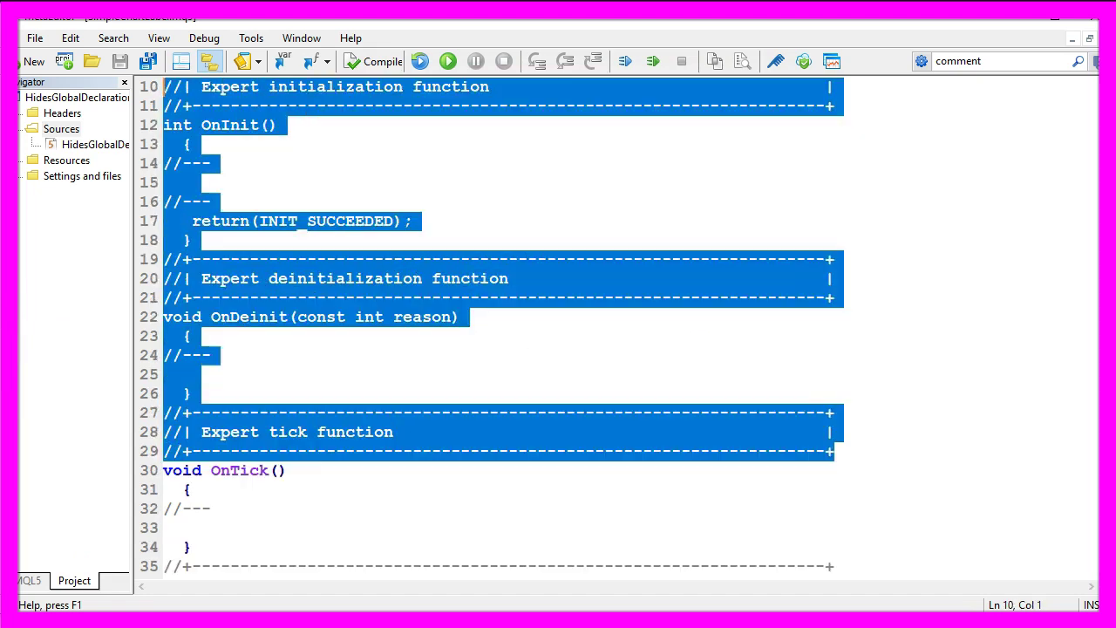
key(Delete)
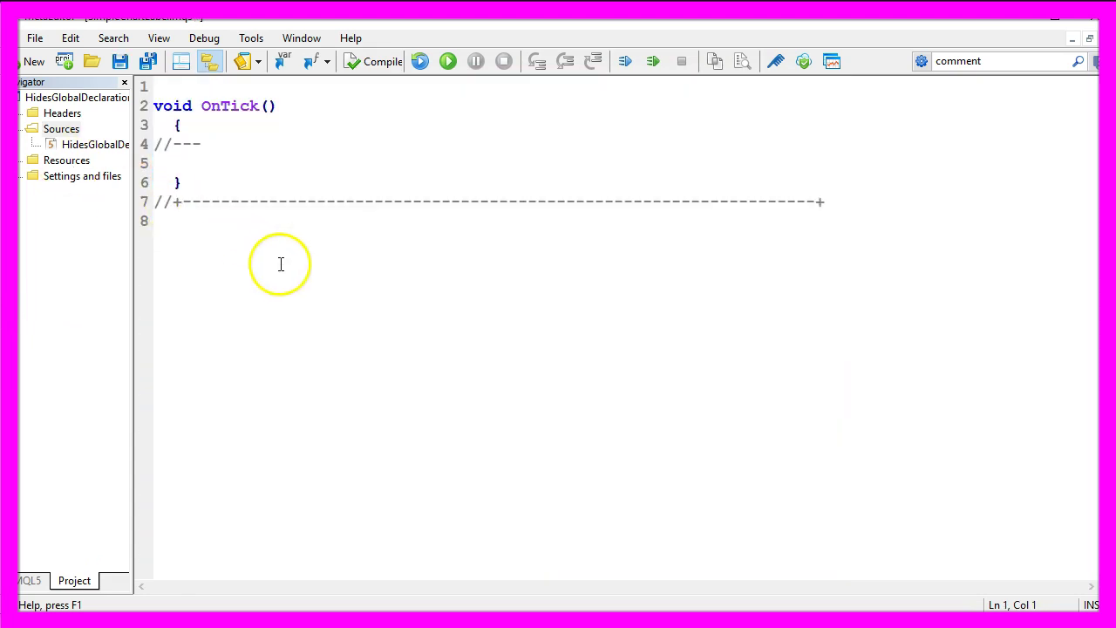
click(174, 226)
click(143, 201)
key(Delete)
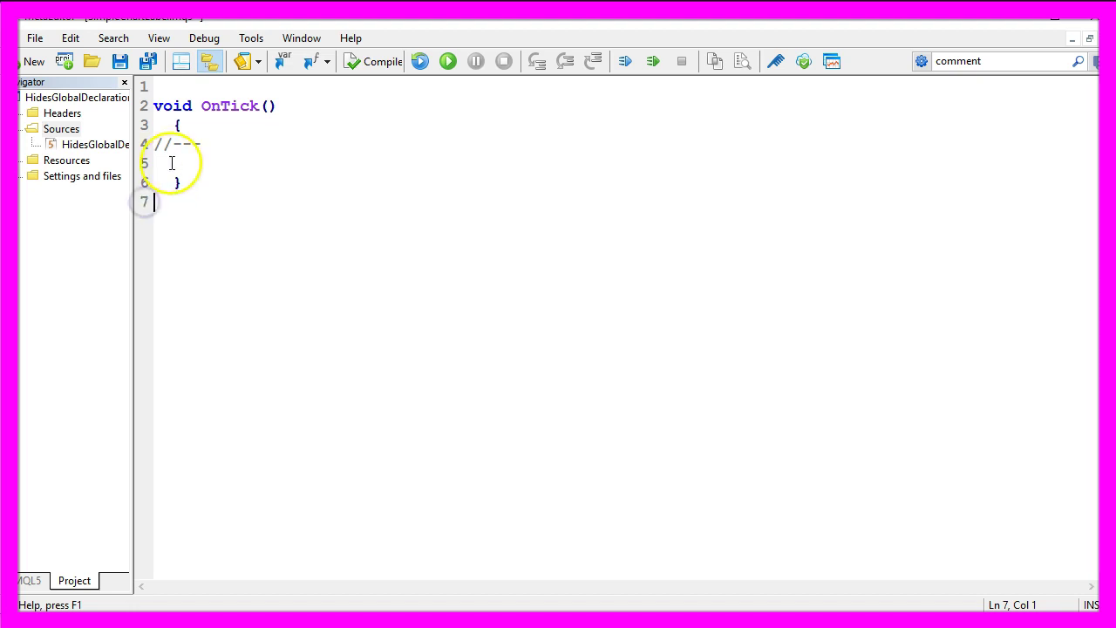
drag(165, 163, 153, 150)
key(Delete)
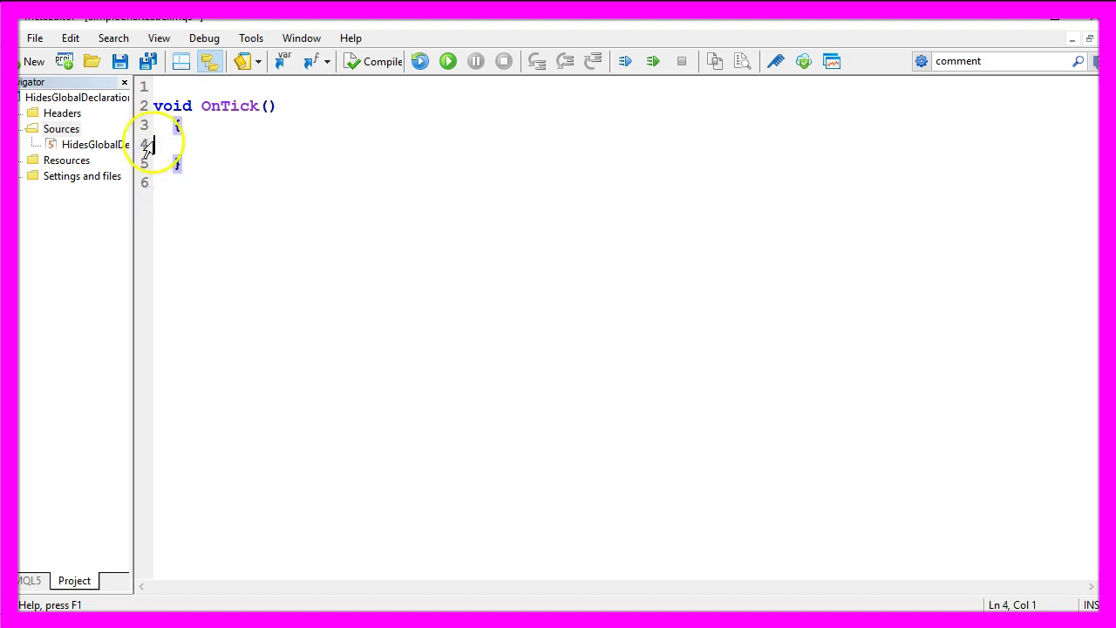
text(// get the Ask price    double Ask=NormalizeDouble(SymbolInfoDouble(_Symbol,SYMBOL_ASK),_Digits);)
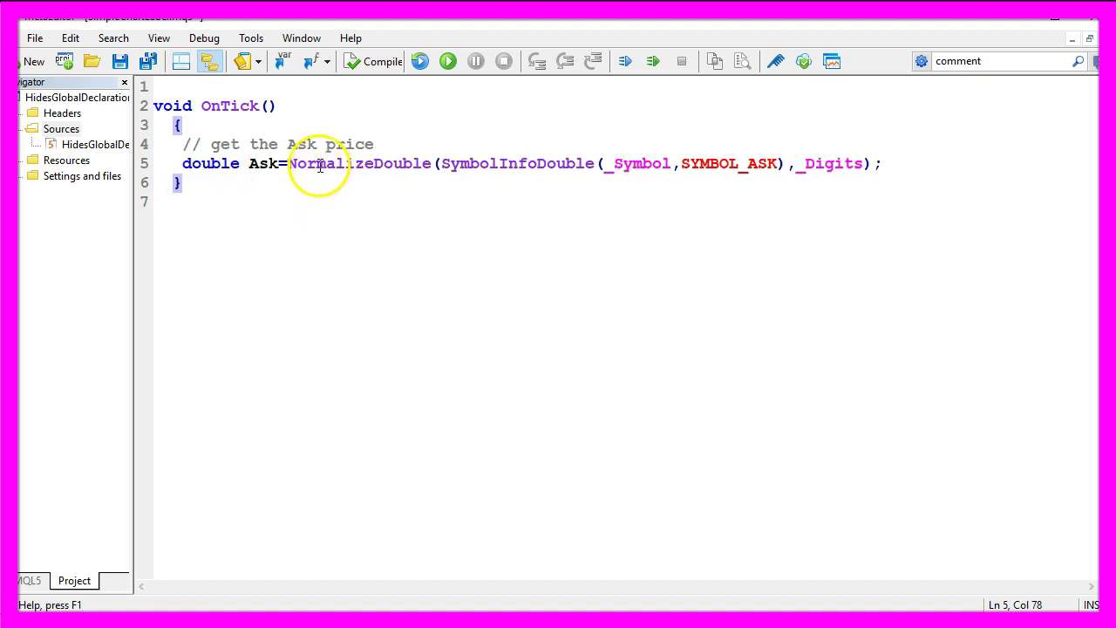
- Highlight SymbolInfoDouble, _Symbol, SYMBOL_ASK, NormalizeDouble, _Digits and Ask to explain each part
double_click(513, 164)
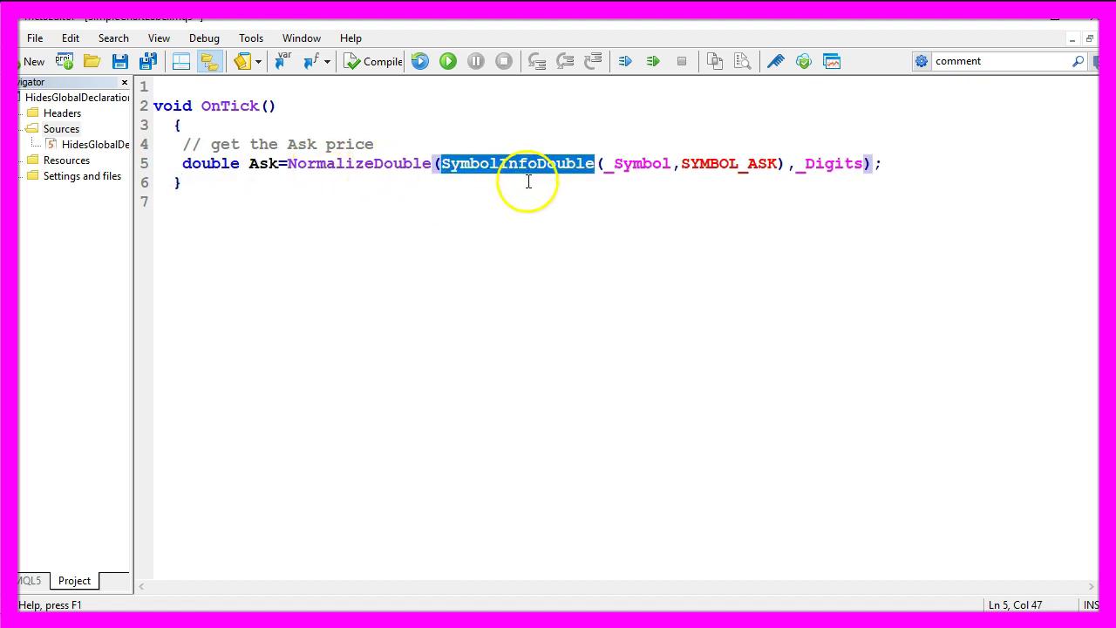
double_click(642, 167)
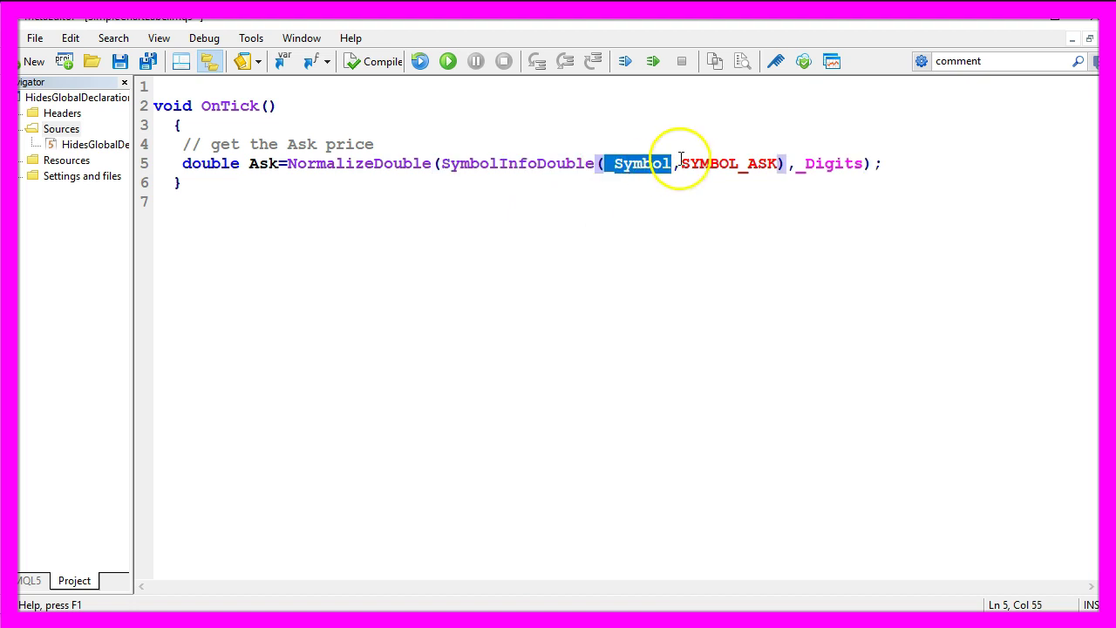
double_click(720, 166)
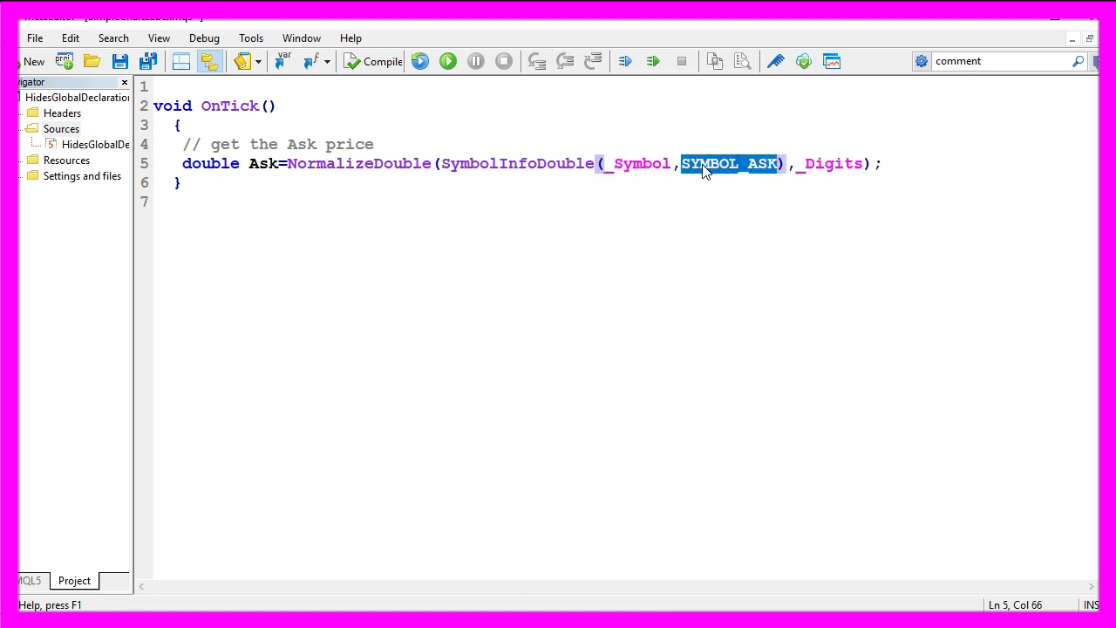
double_click(710, 167)
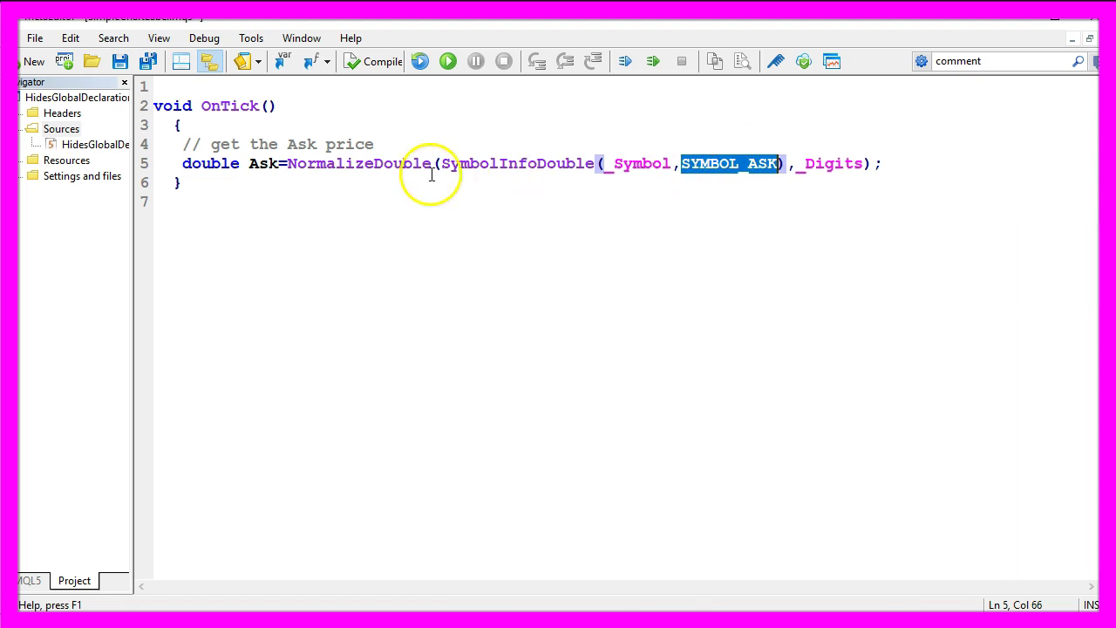
double_click(367, 163)
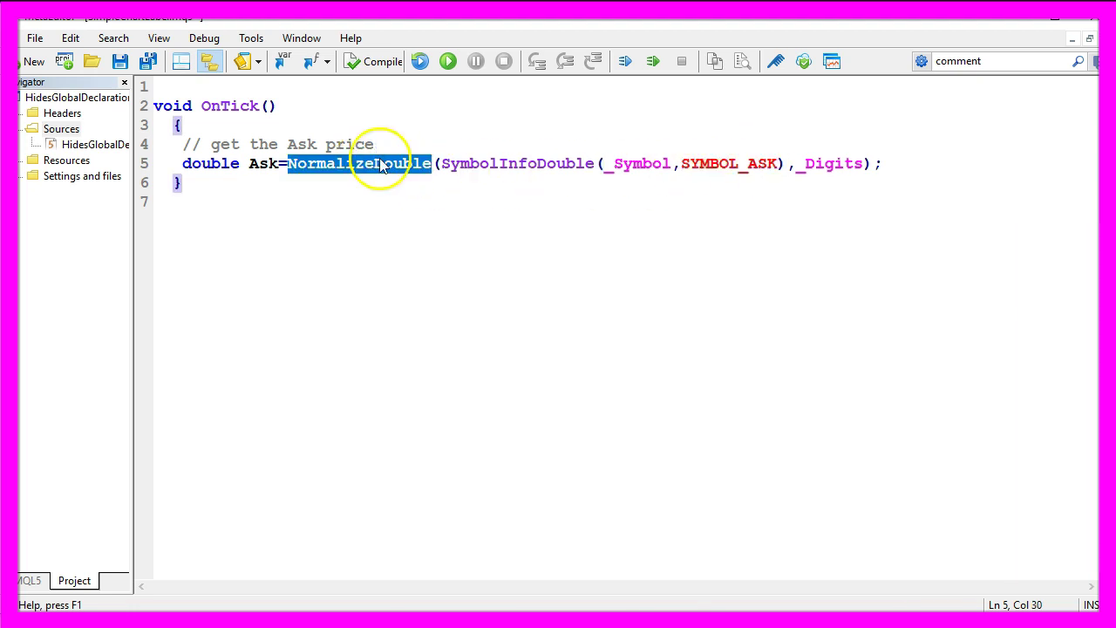
double_click(822, 165)
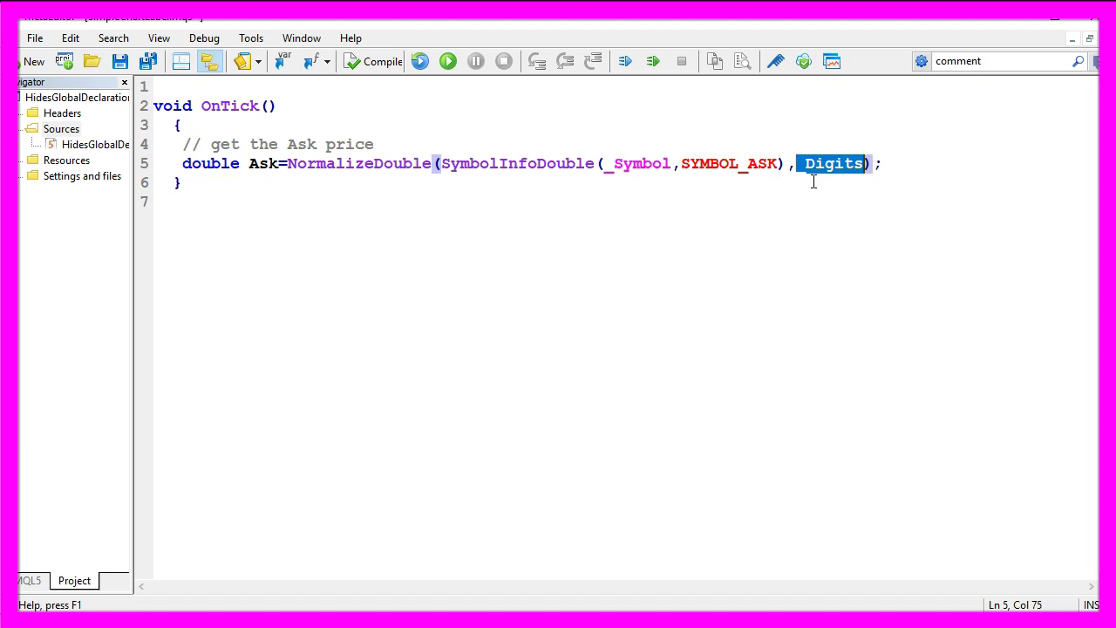
click(270, 163)
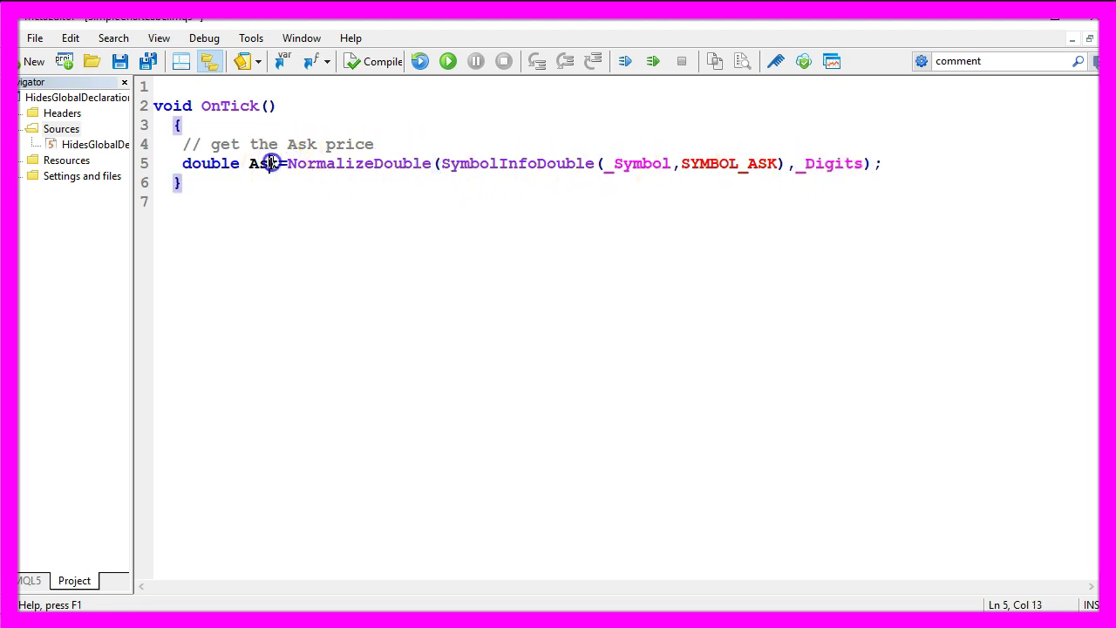
double_click(266, 164)
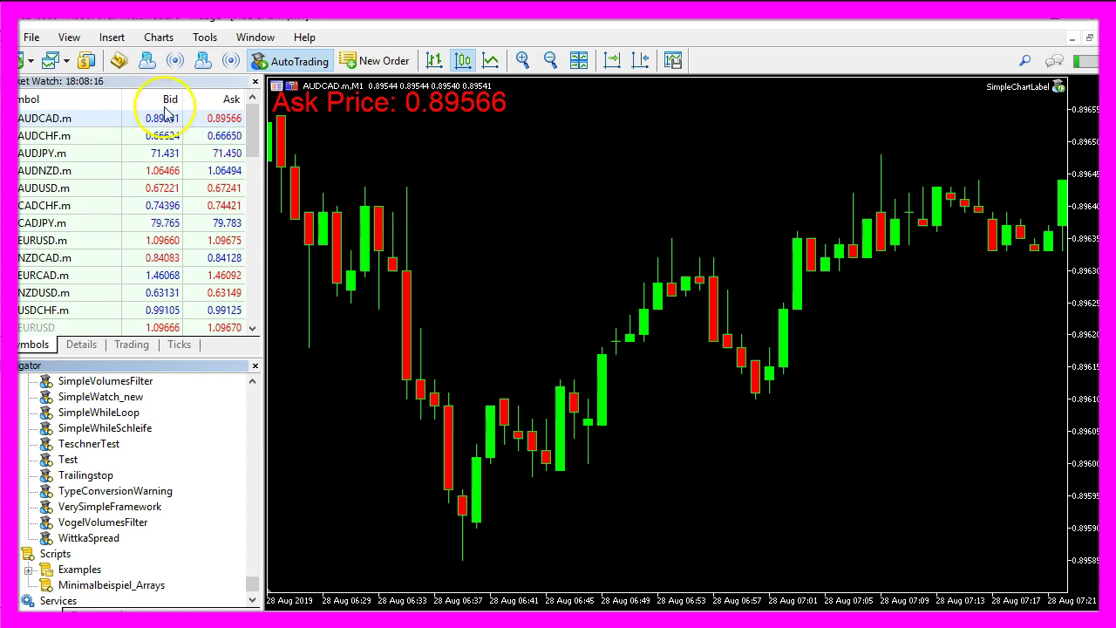
- Select the AUDCAD.m symbol to view the Ask Price label on its chart
click(78, 121)
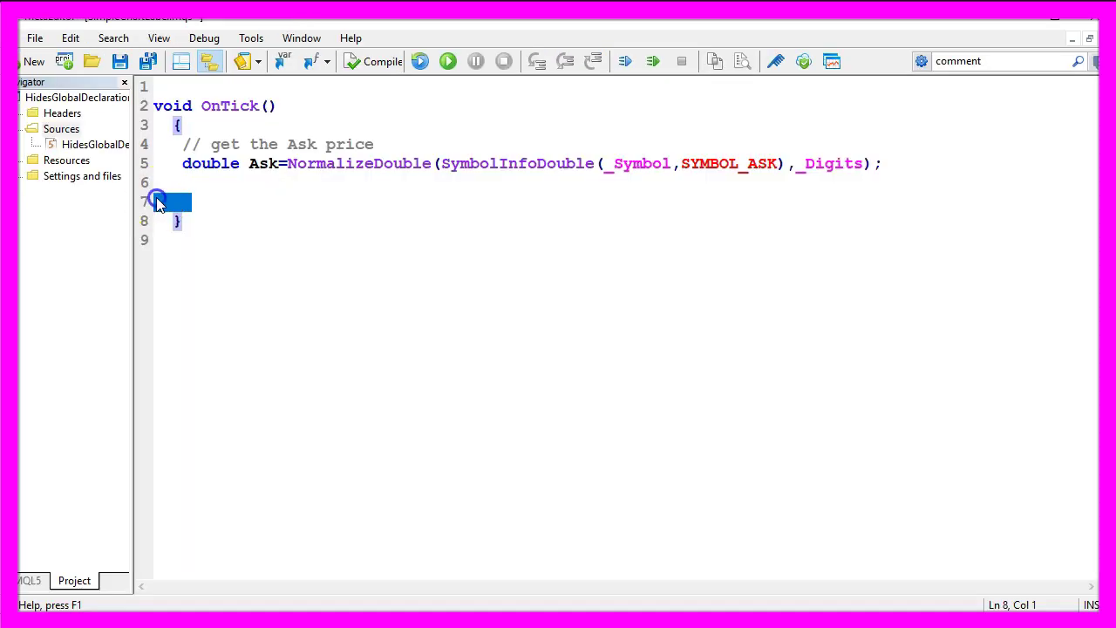
- Paste the ObjectCreate call for Label1 and highlight its _Symbol, "Label1" and OBJ_LABEL arguments
click(157, 202)
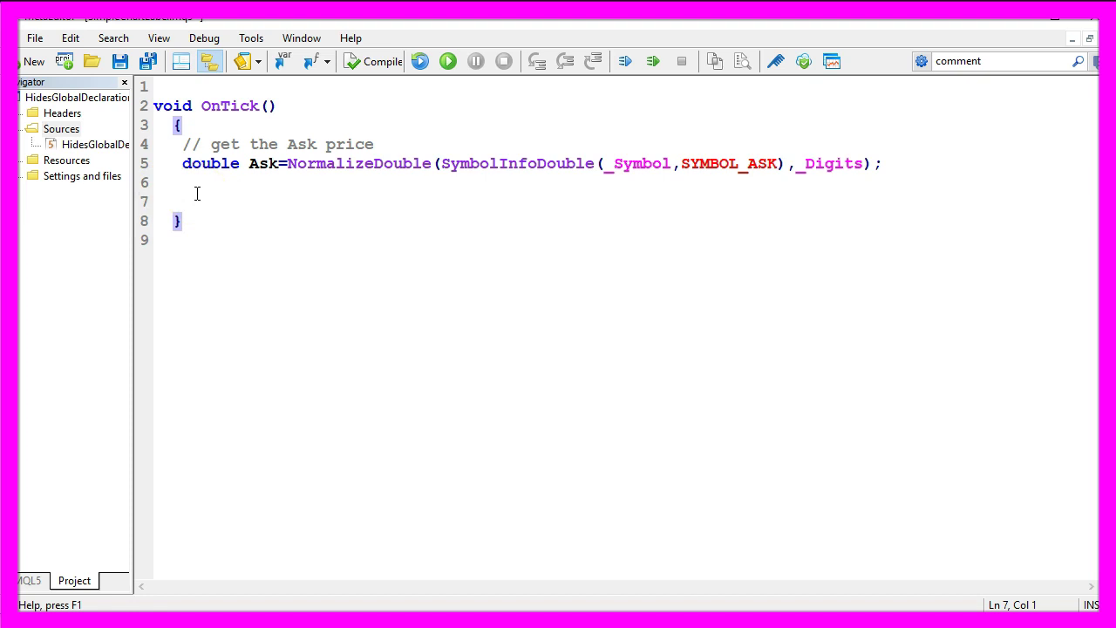
text(// Set Object Properties for a Label    ObjectCreate(_Symbol,"Label1", OBJ_LABEL, 0, 0, 0);)
click(220, 221)
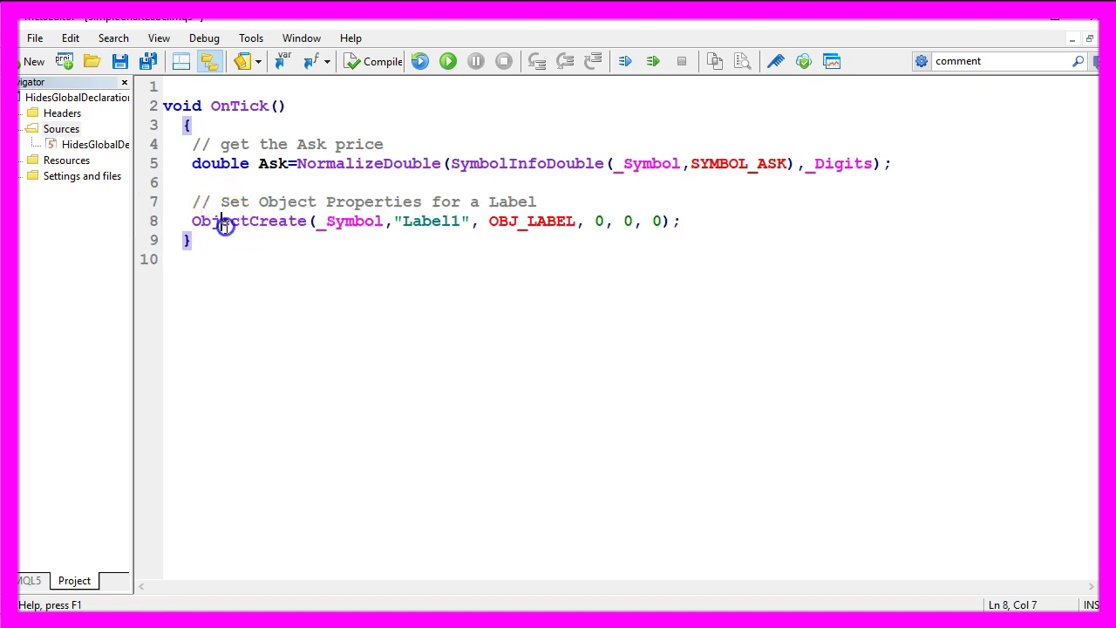
double_click(225, 222)
click(355, 220)
double_click(356, 220)
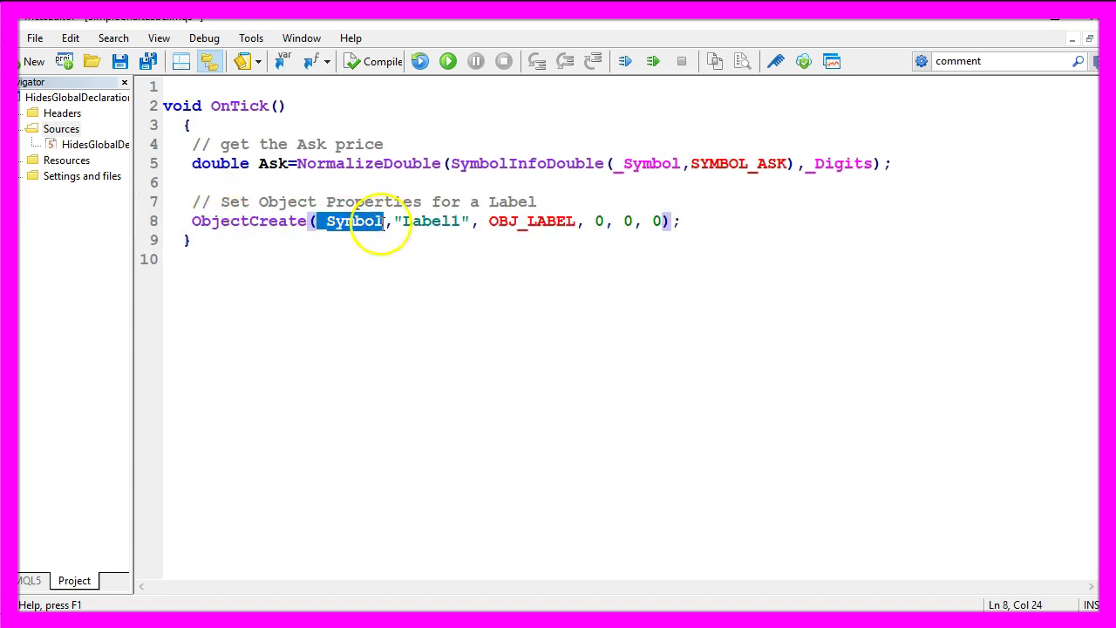
drag(469, 221, 407, 216)
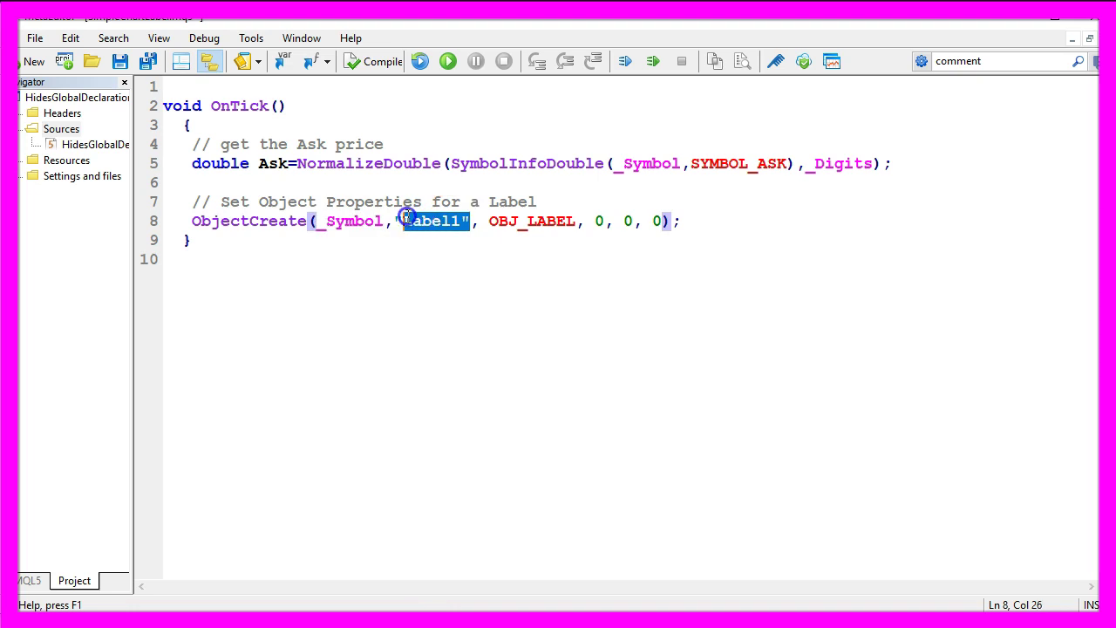
double_click(526, 221)
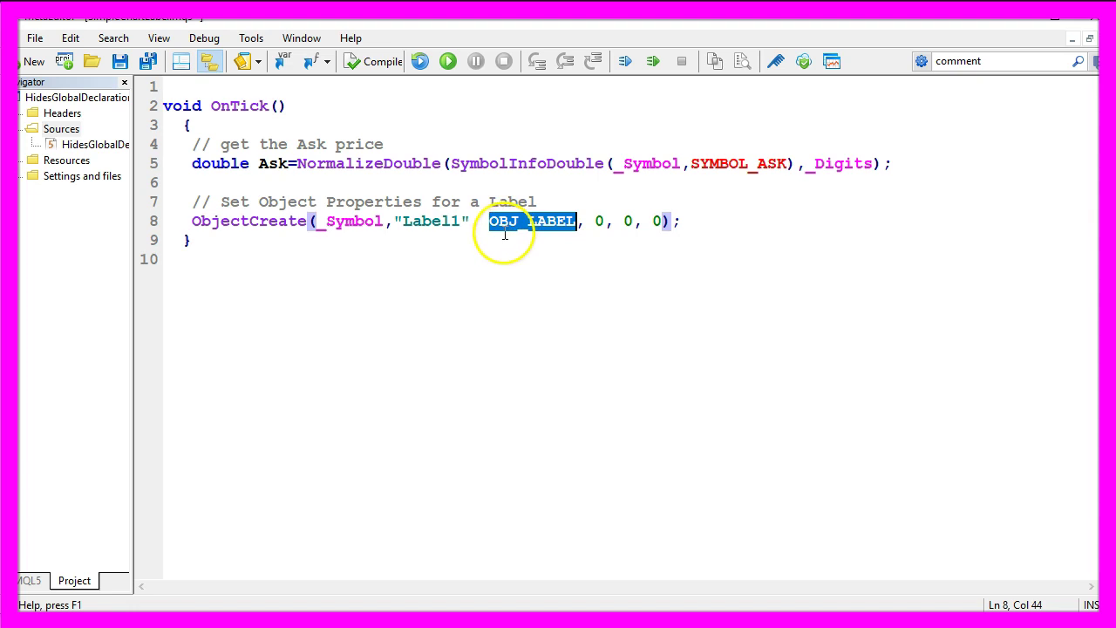
- Rewrite line 8's arguments after OBJ_LABEL as ,0,0,0); and paste the font-setting block below
click(577, 222)
key(shift+End)
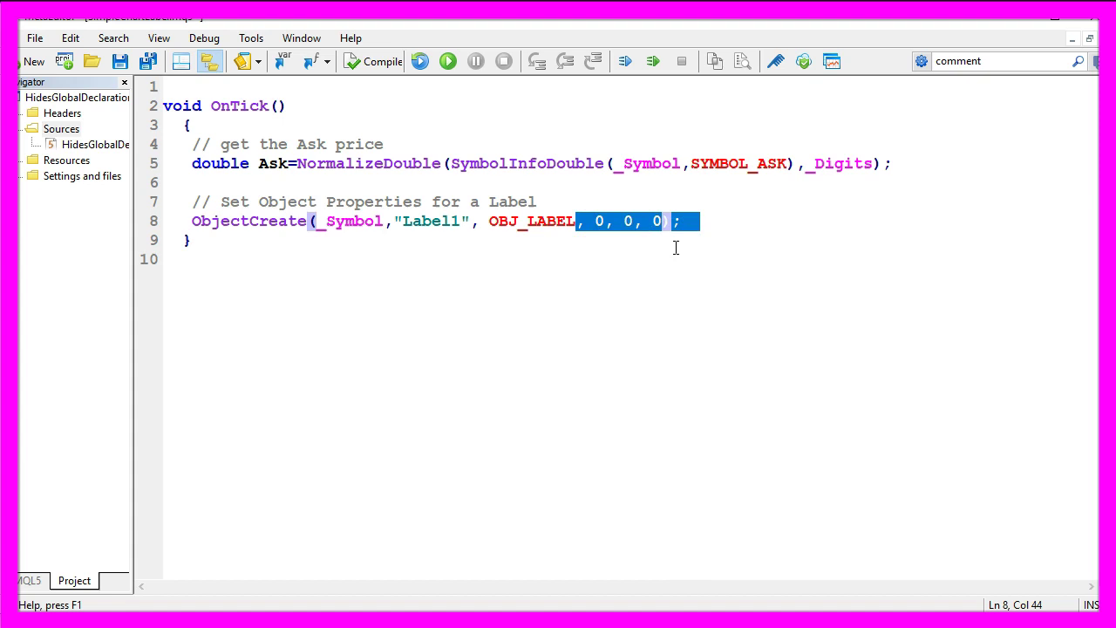
text(,)
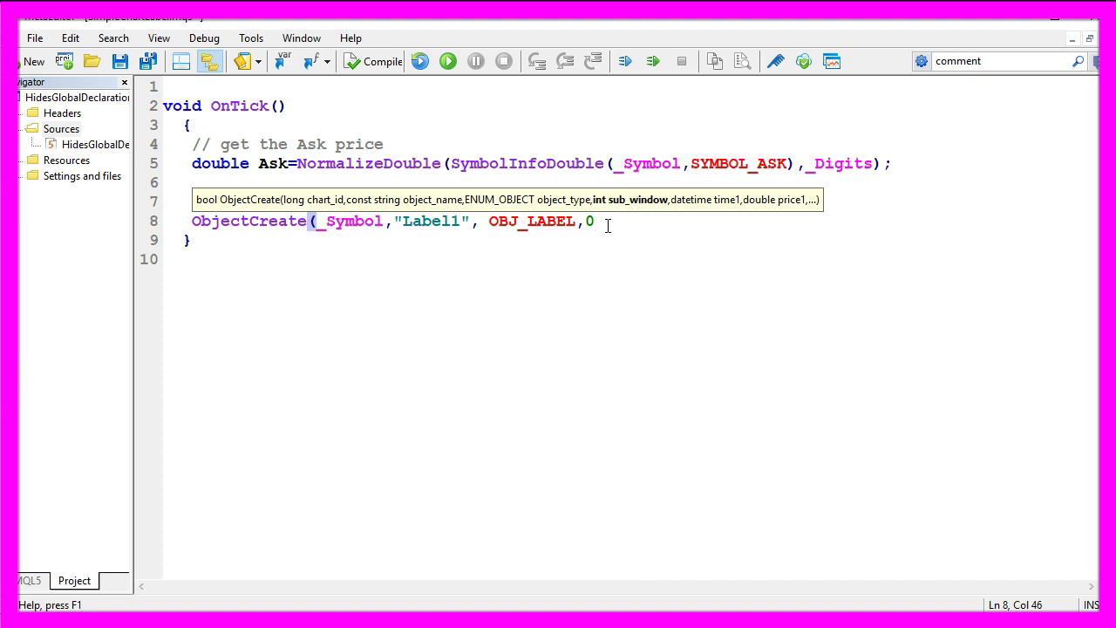
text(,0)
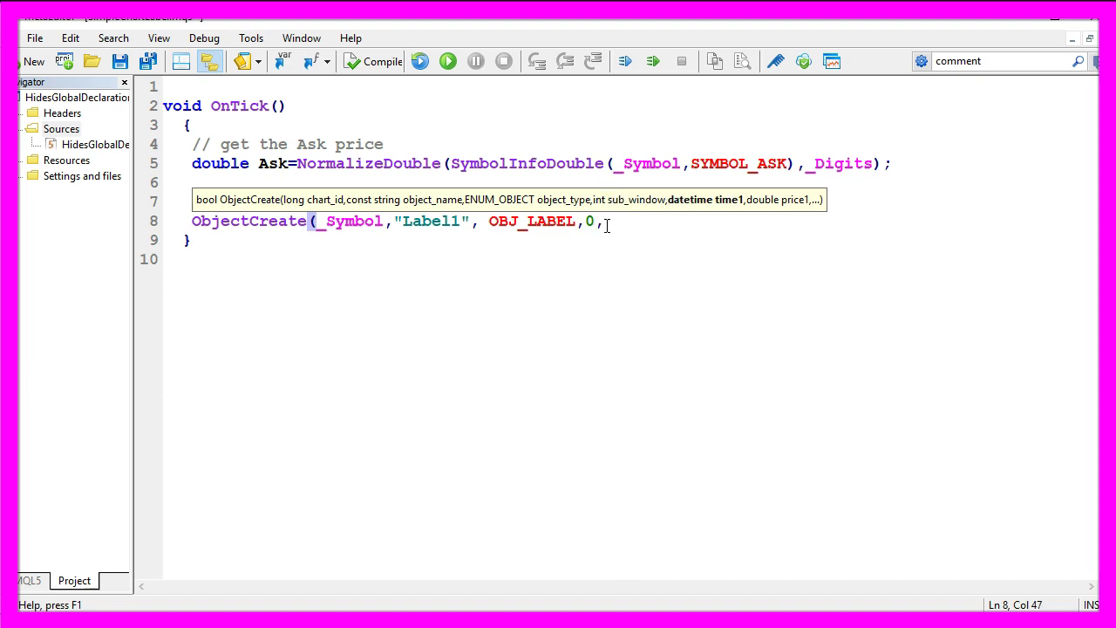
text(,0)
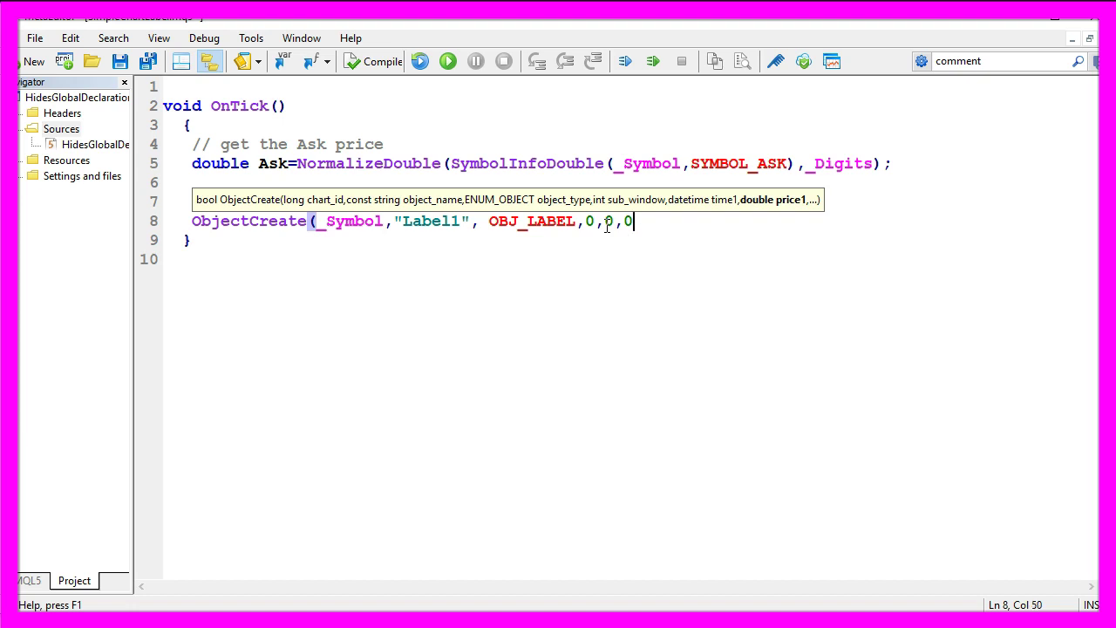
text();)
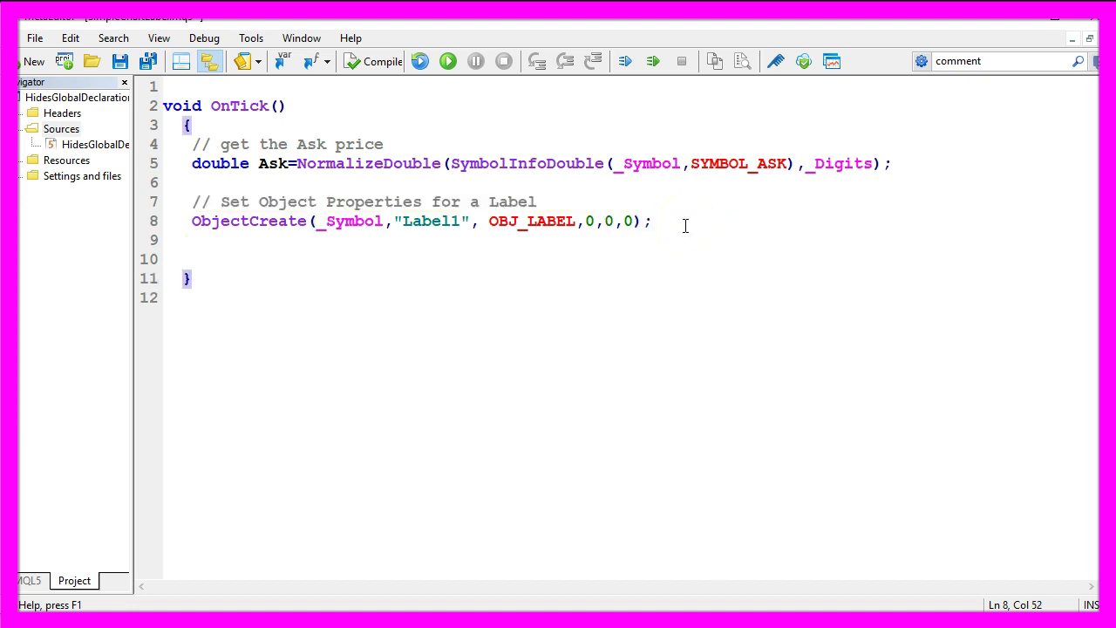
key(Return)
text(// Set Object Font    ObjectSetString(0,"Label1",OBJPROP_FONT,"Arial");)
- Highlight ObjectSetString's arguments 0, Label1, OBJPROP_FONT and "Arial" to explain them
double_click(318, 279)
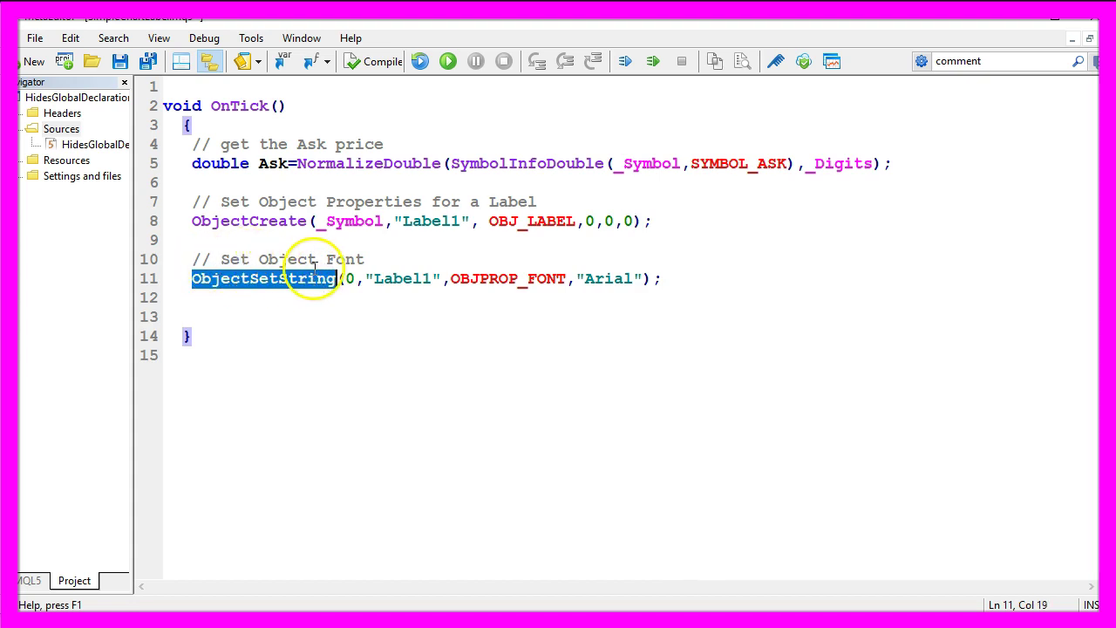
click(354, 279)
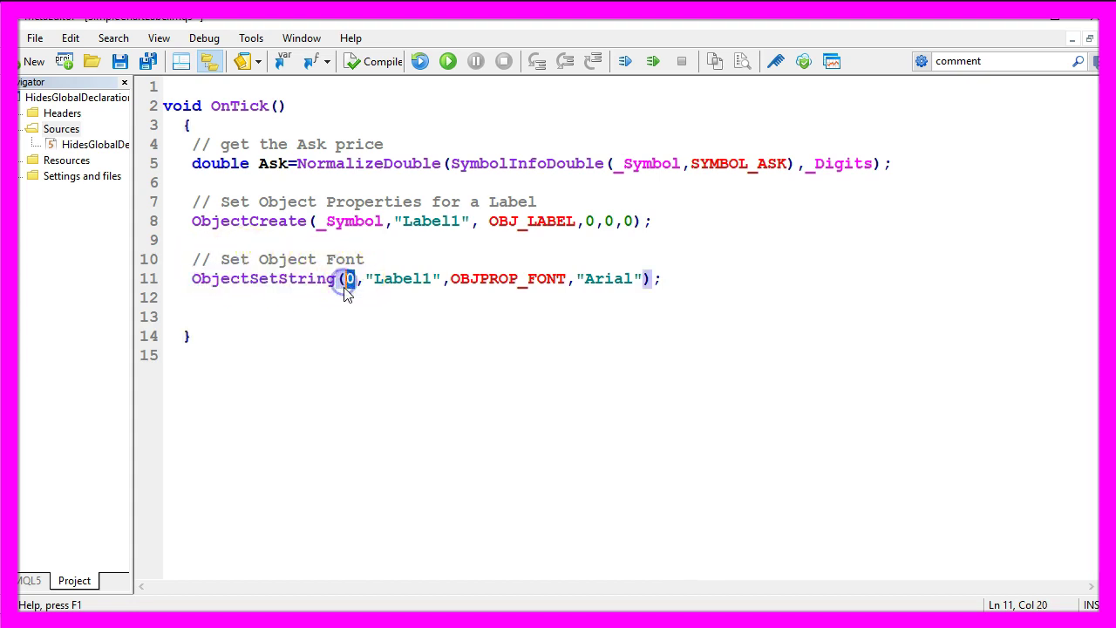
double_click(401, 281)
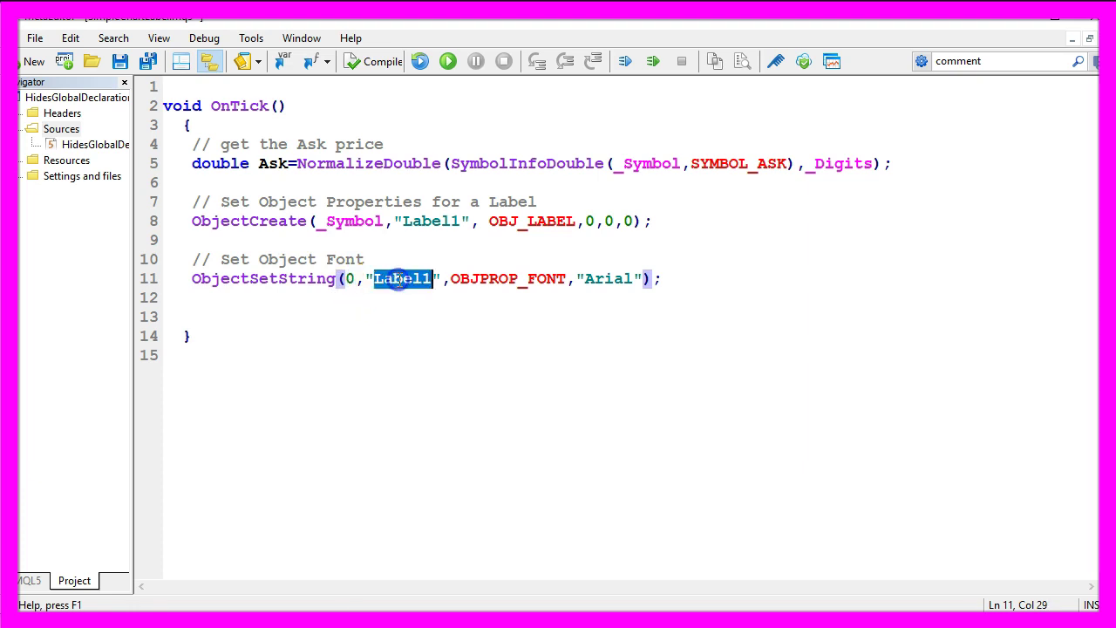
double_click(489, 283)
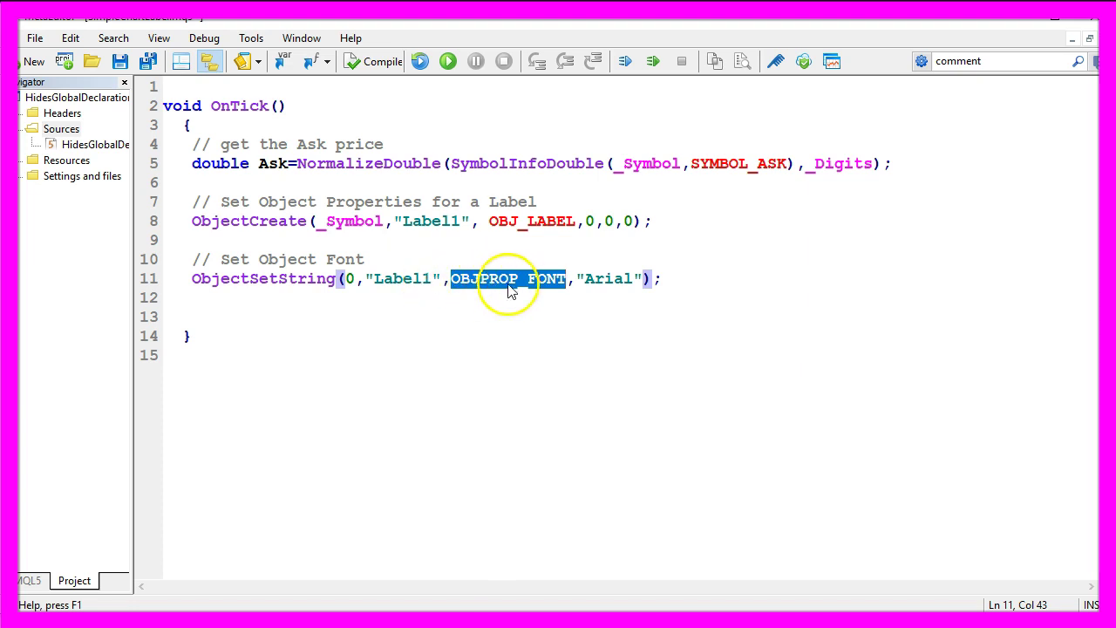
double_click(616, 276)
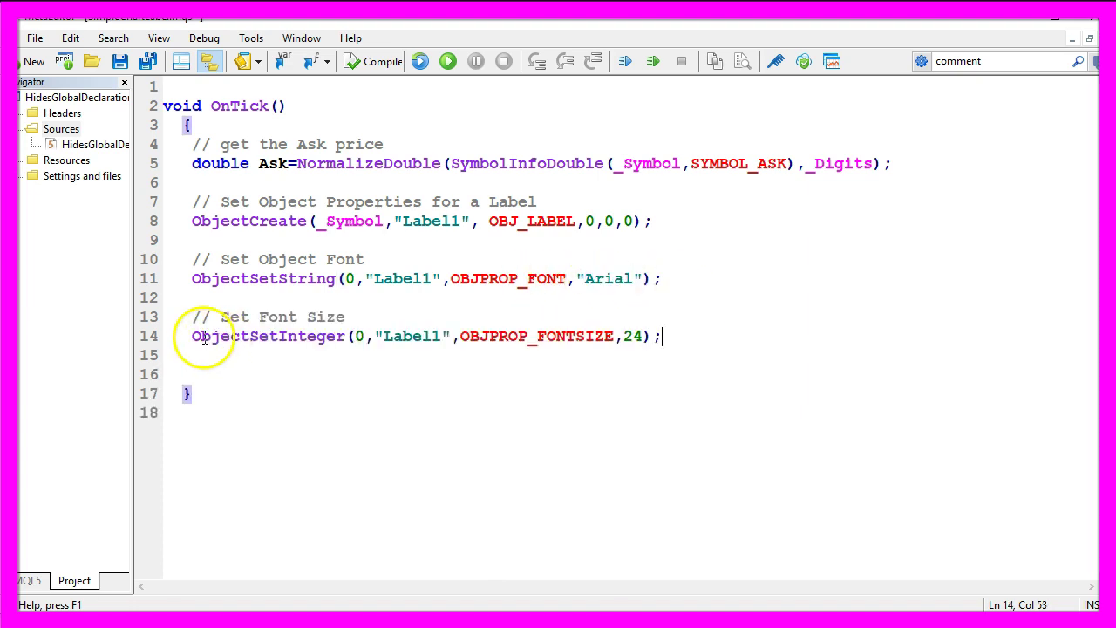
- Highlight ObjectSetInteger's arguments 0, Label1 and OBJPROP_FONTSIZE on the font-size line
double_click(243, 340)
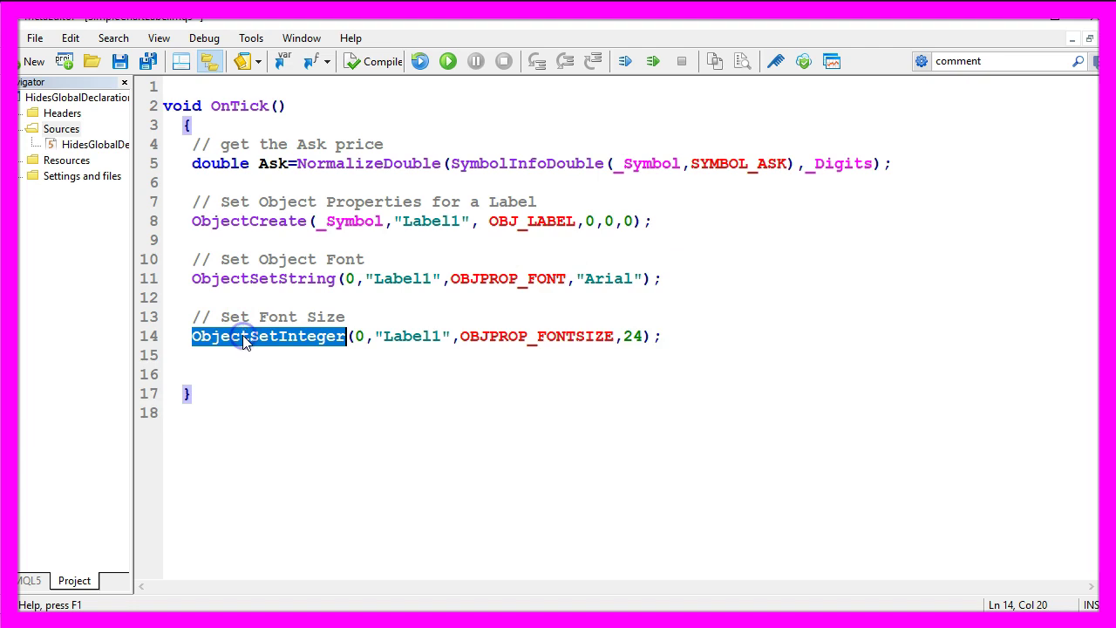
click(362, 335)
double_click(411, 339)
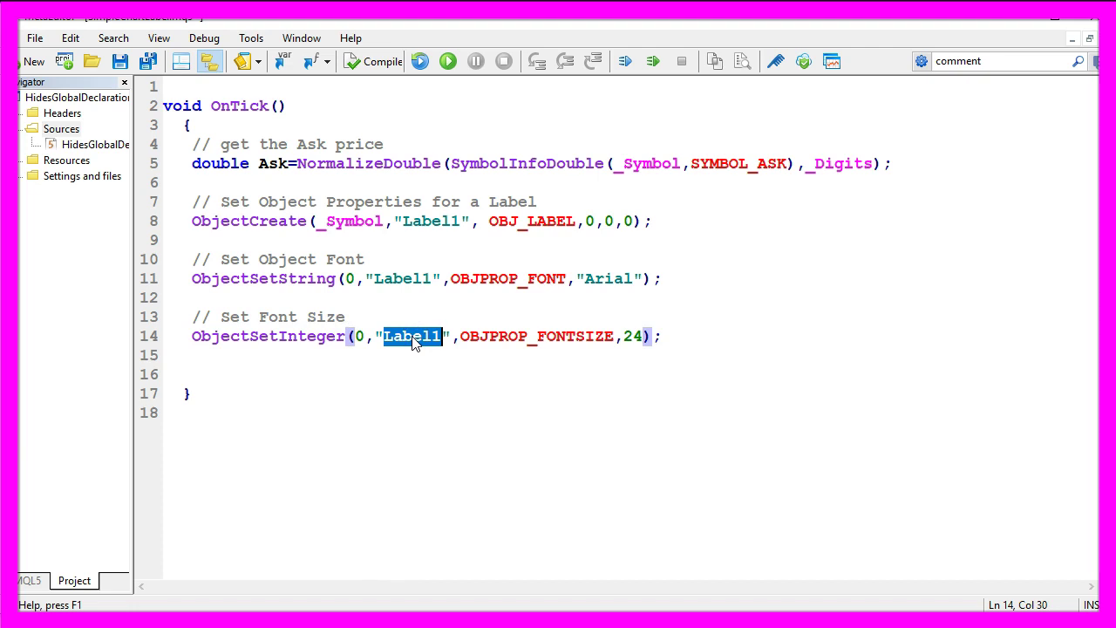
double_click(497, 340)
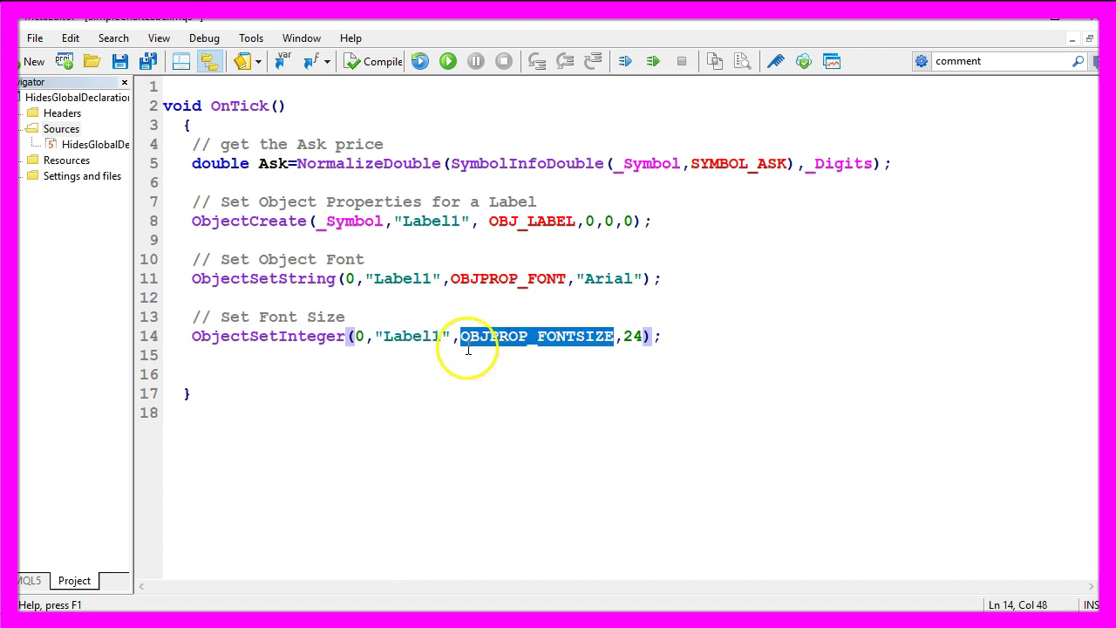
- Add a line setting Label1's OBJPROP_TEXT to "Ask Price: " + Ask, with chart id 0 instead of _Symbol
double_click(632, 340)
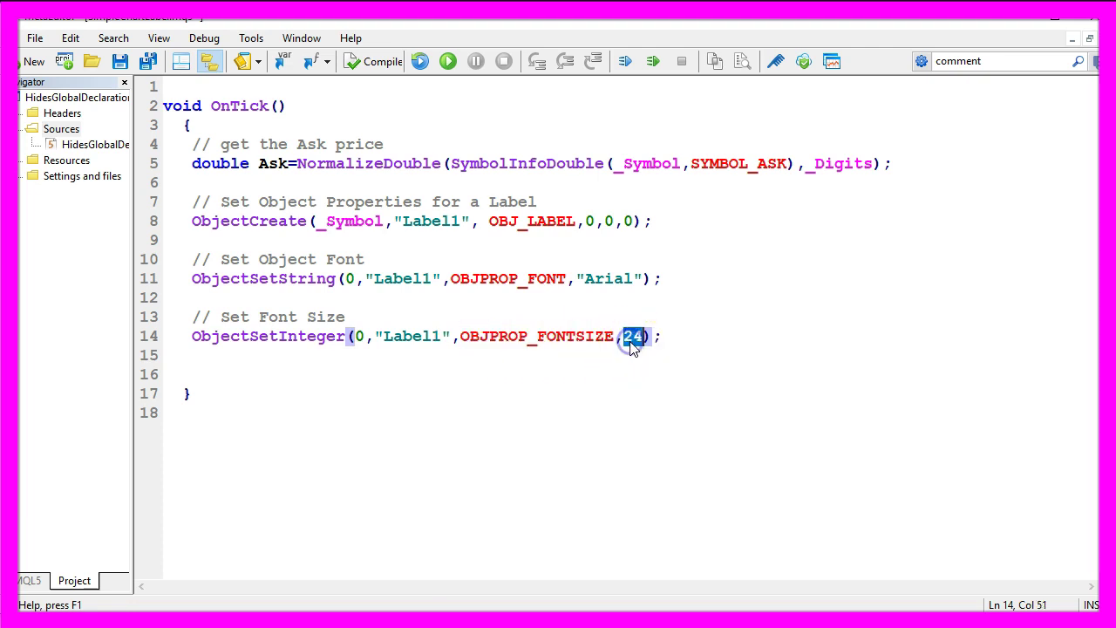
click(668, 339)
key(Return)
key(Return)
key(Return)
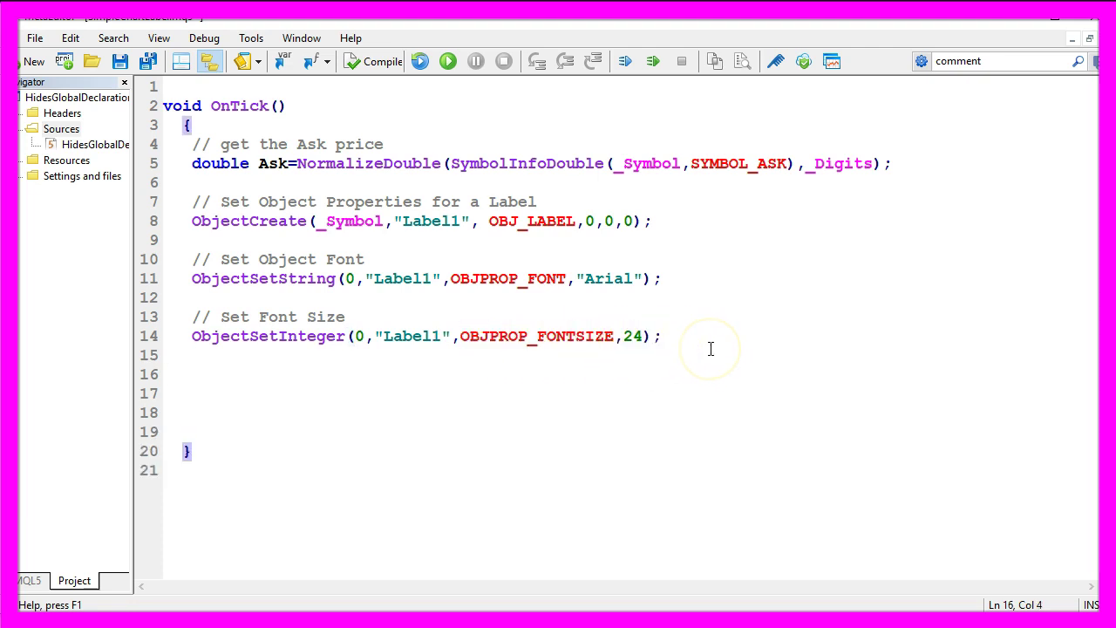
text(// Set Label Text    ObjectSetString(_Symbol,"Label1",OBJPROP_TEXT,0,"Ask Price: "+ Ask);)
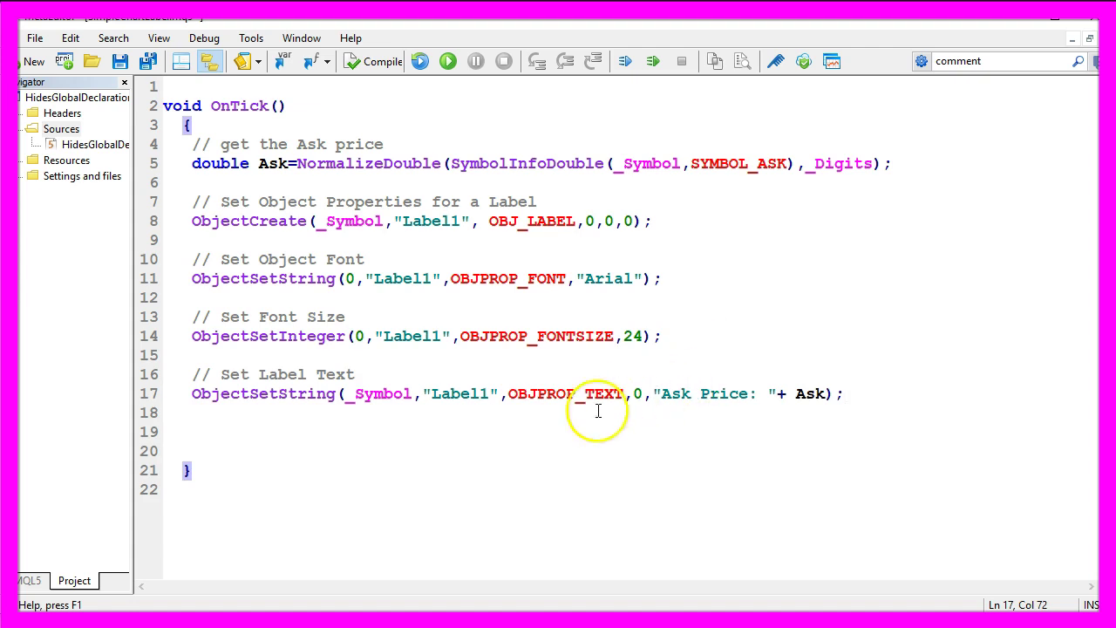
double_click(304, 394)
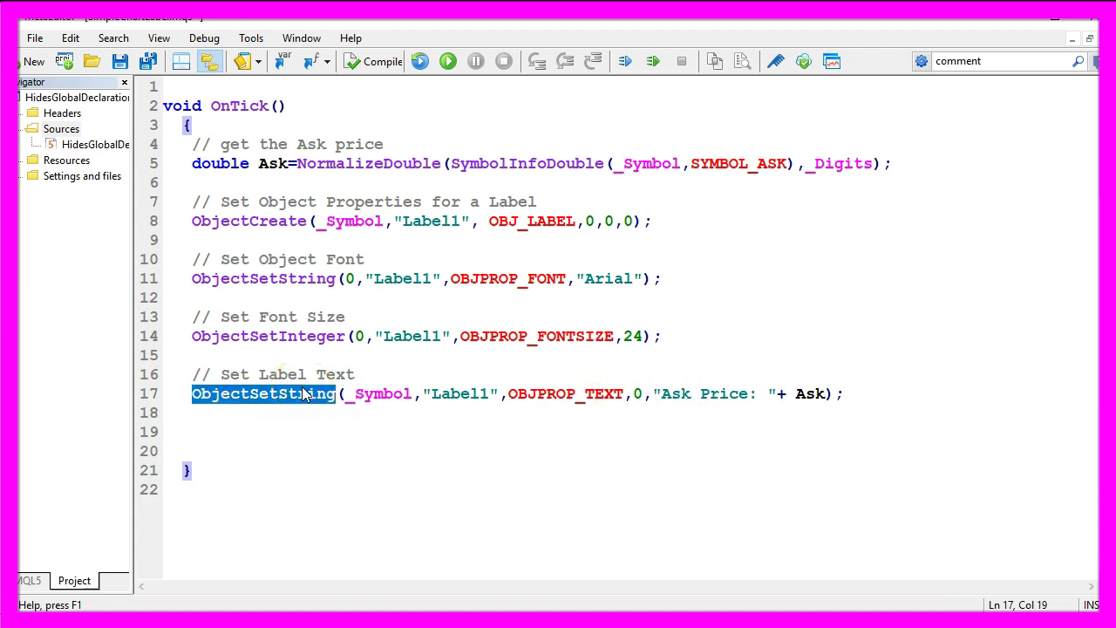
double_click(377, 394)
text(0)
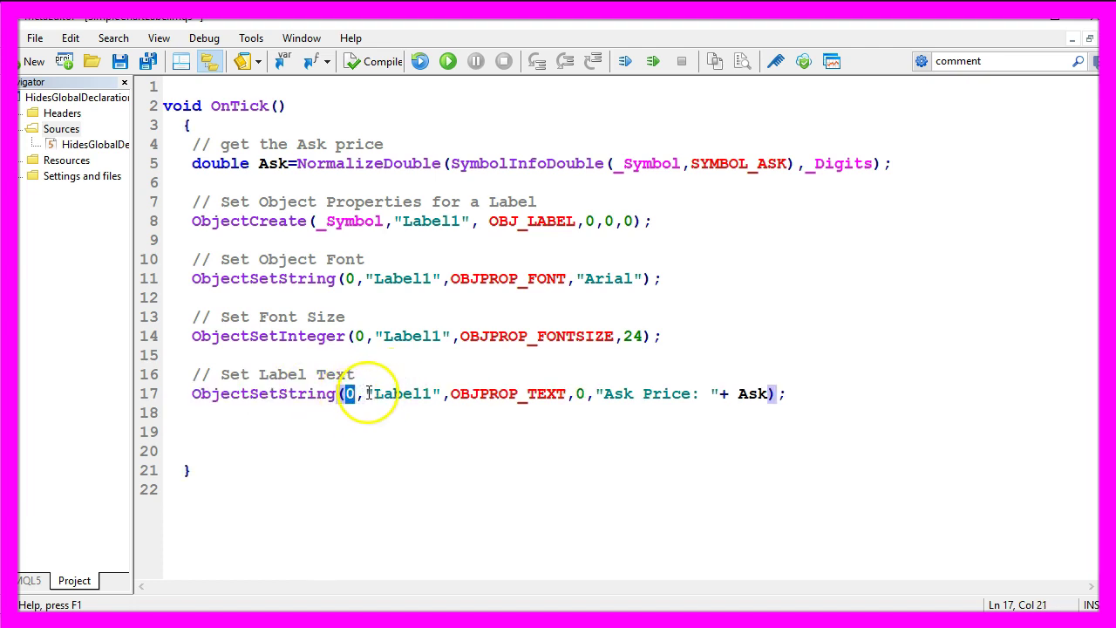
double_click(388, 393)
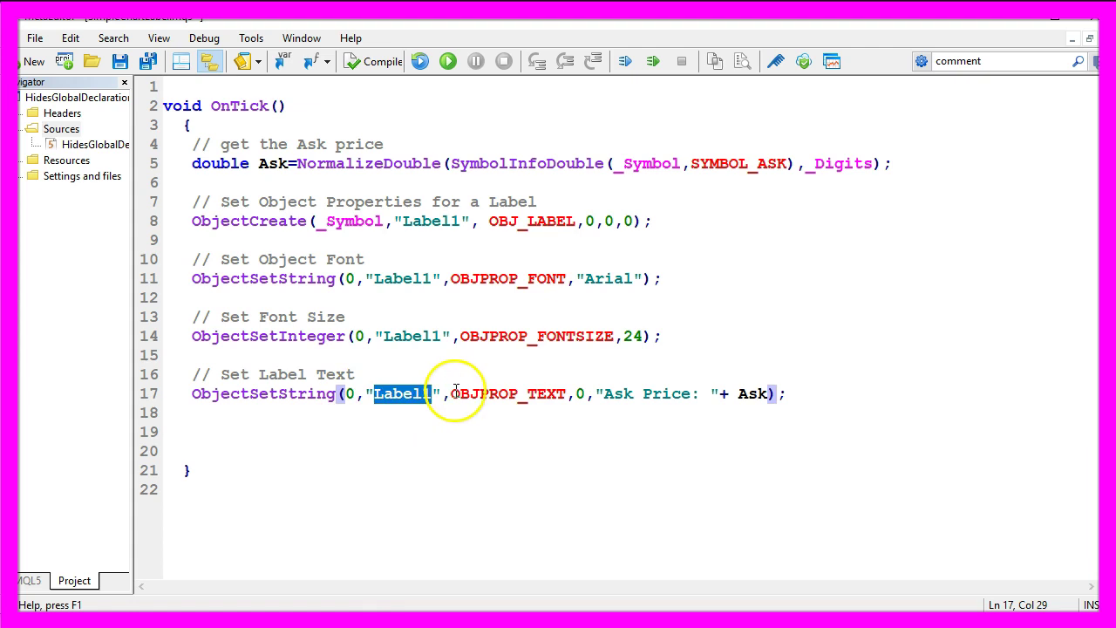
double_click(562, 393)
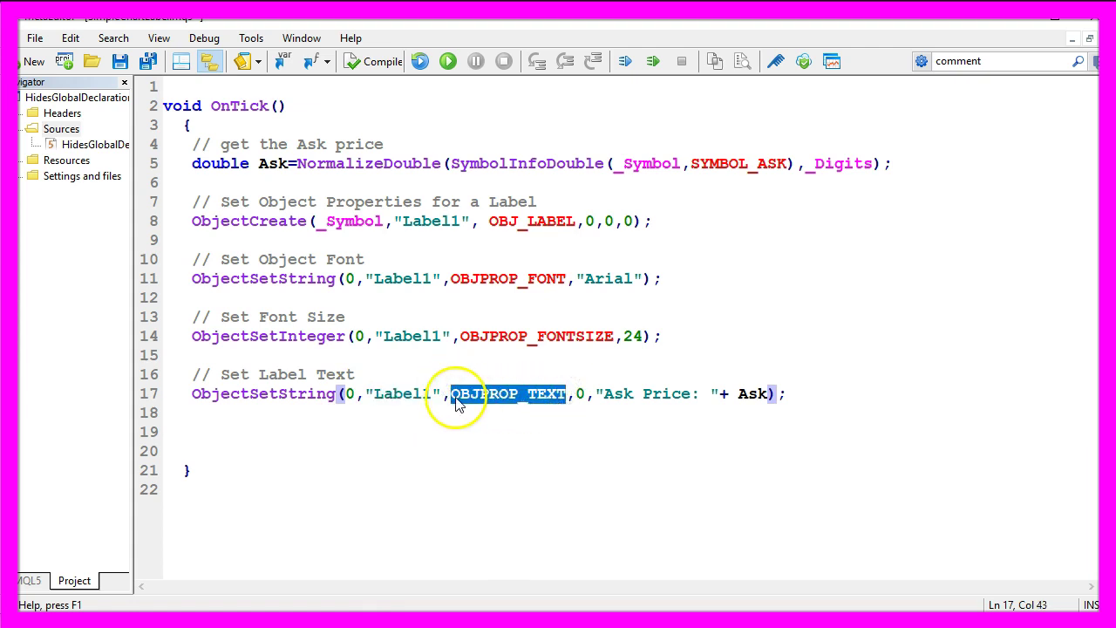
- Compile with F7, then delete the extra 0 argument from the label text line
key(F7)
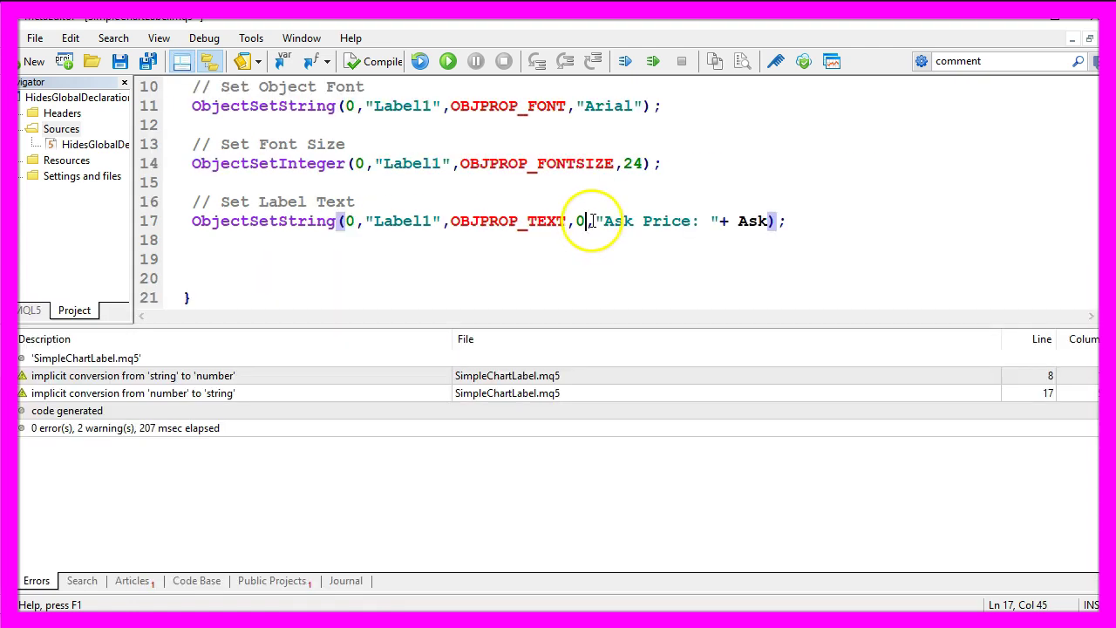
click(598, 221)
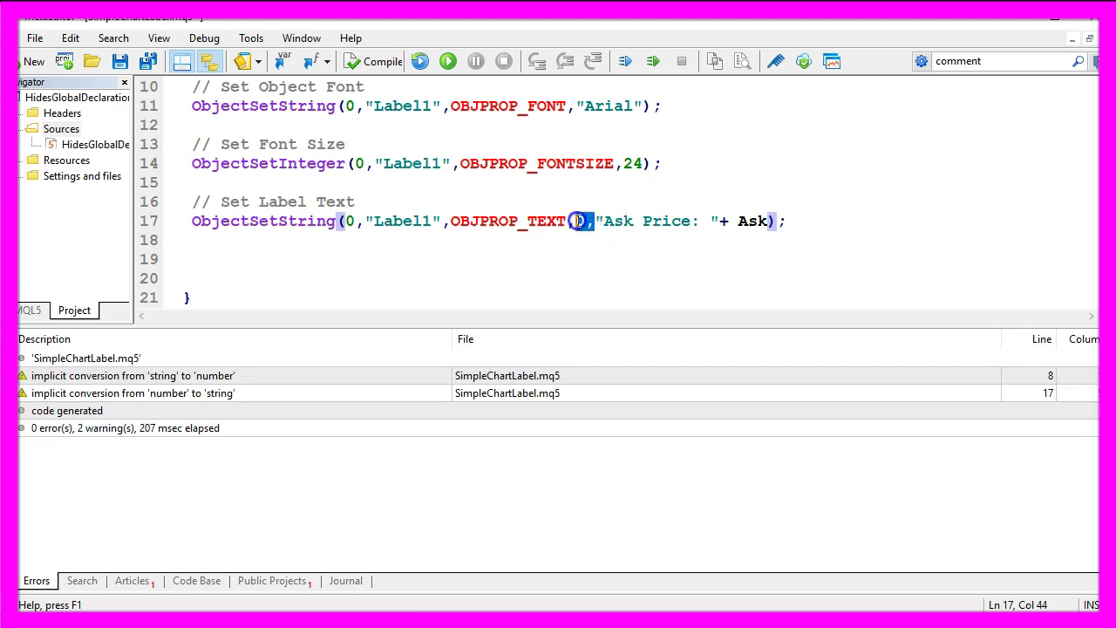
key(Delete)
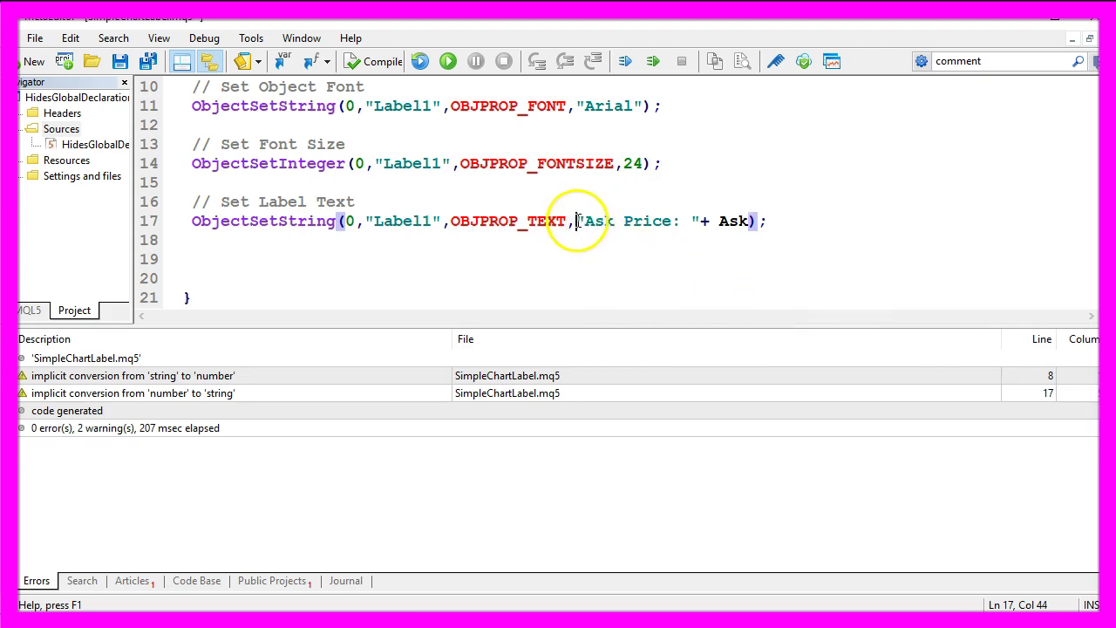
drag(575, 221, 664, 220)
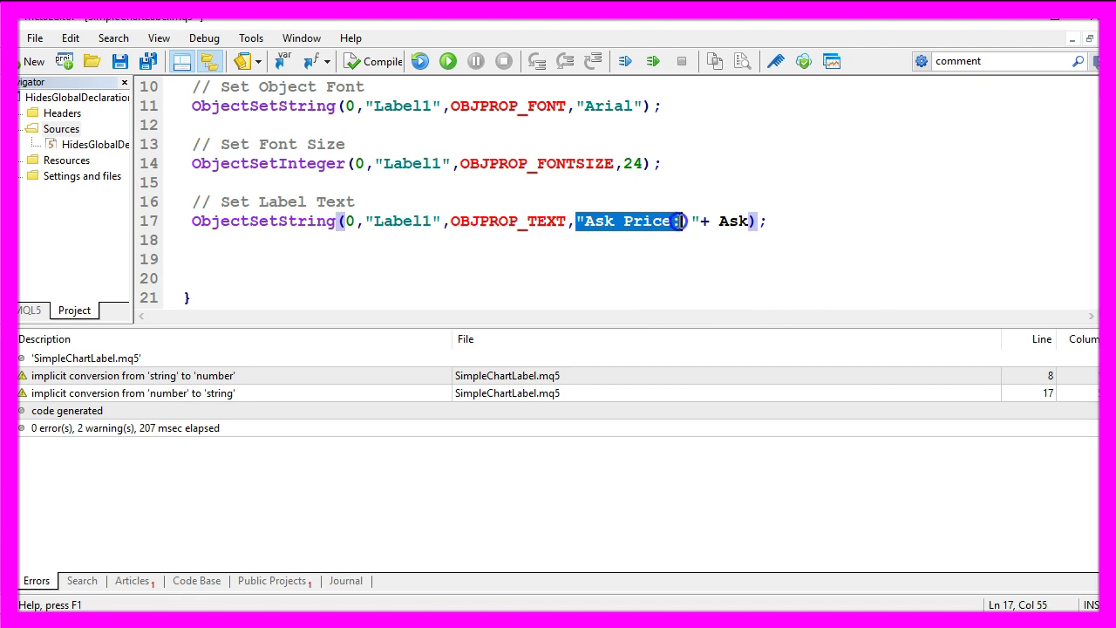
drag(681, 221, 753, 221)
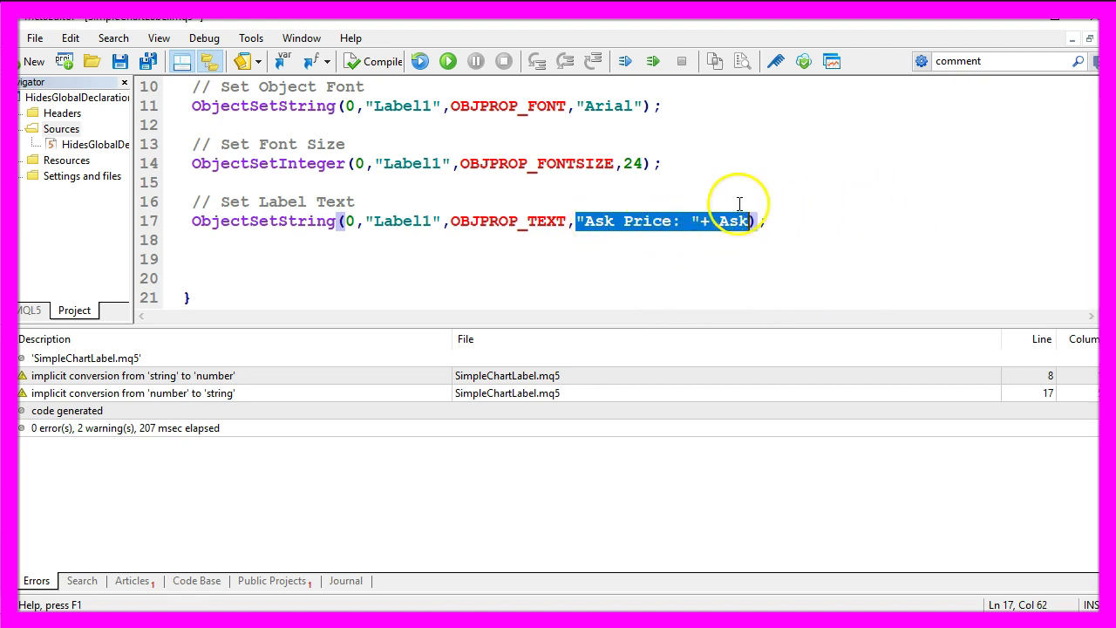
click(780, 221)
key(Down)
key(Down)
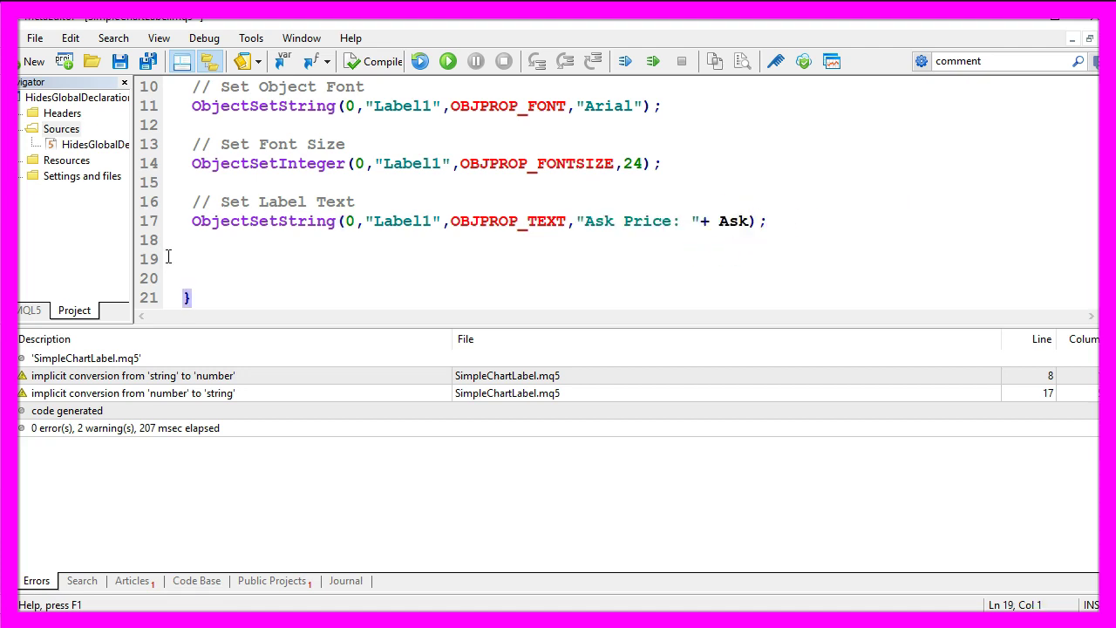
- Paste the OBJPROP_XDISTANCE 5 and OBJPROP_YDISTANCE 10 lines for Label1 and highlight their values
text(// Set distance from left border    ObjectSetInteger(0,"Label1", OBJPROP_XDISTANCE, 5);)
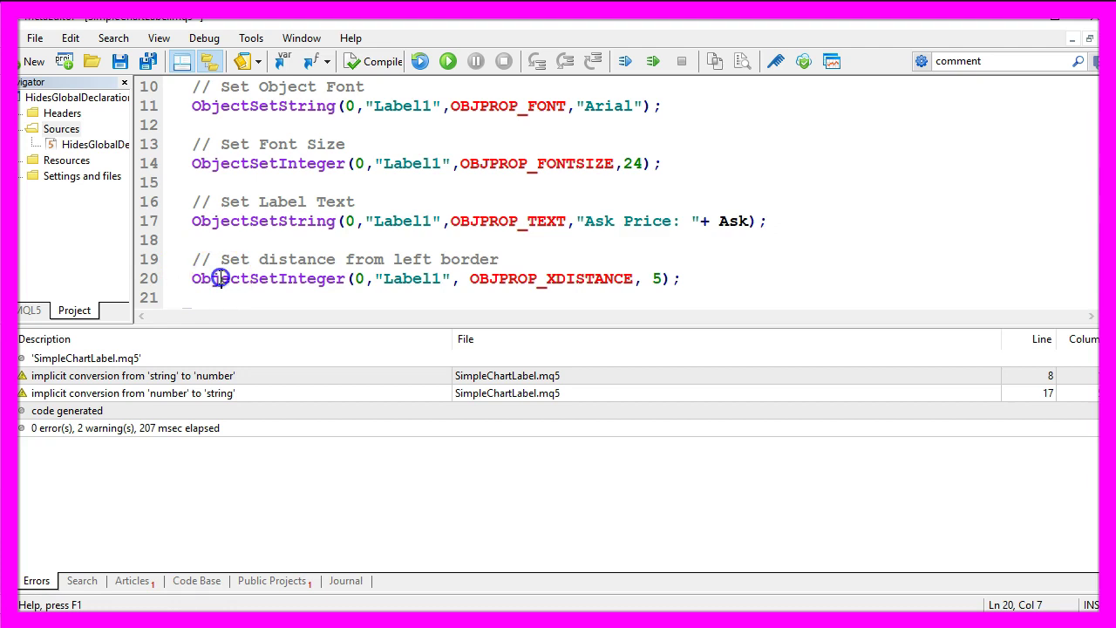
double_click(221, 281)
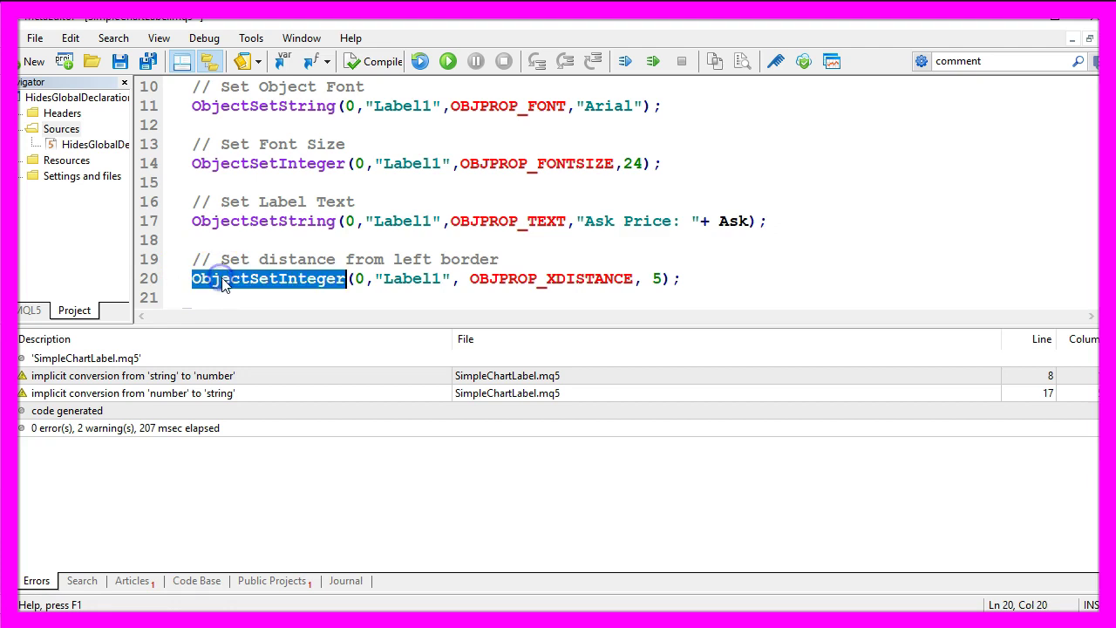
double_click(476, 278)
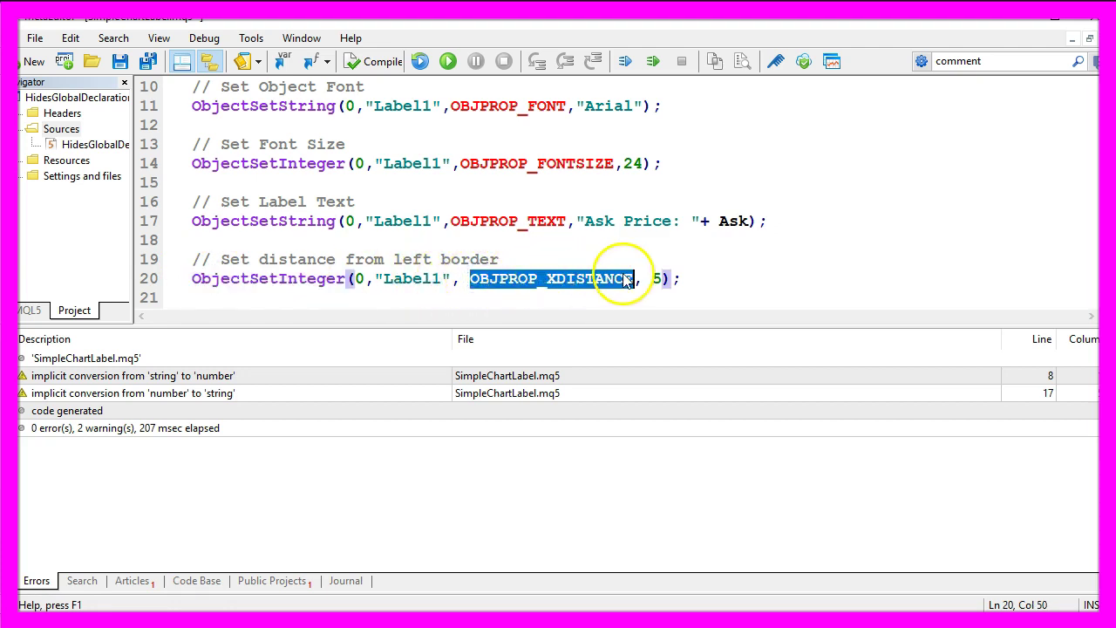
click(652, 277)
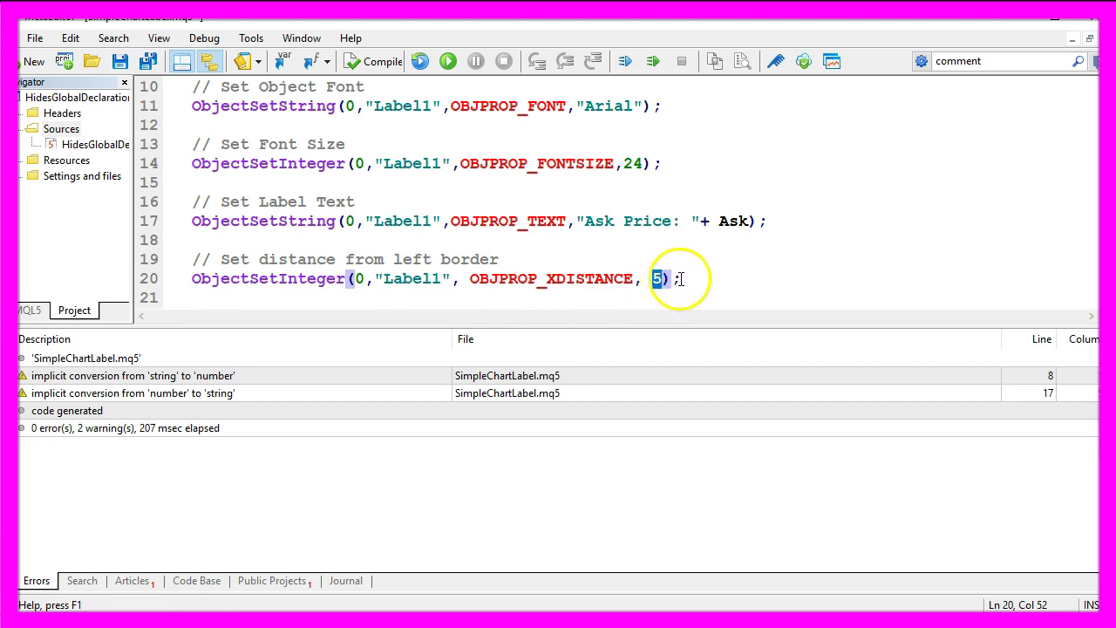
click(680, 279)
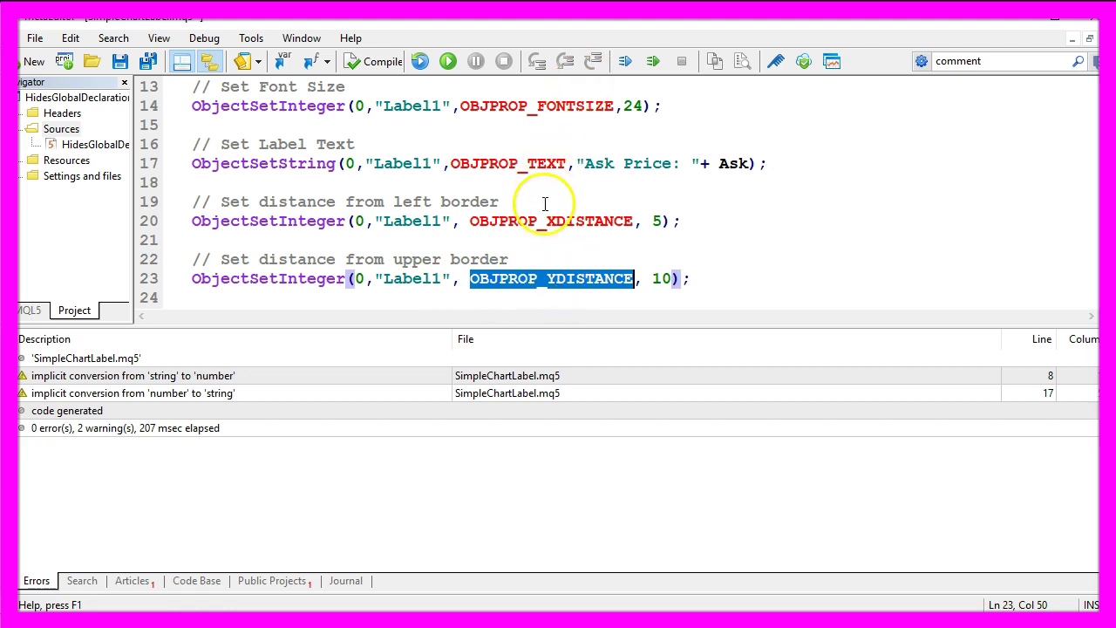
double_click(663, 278)
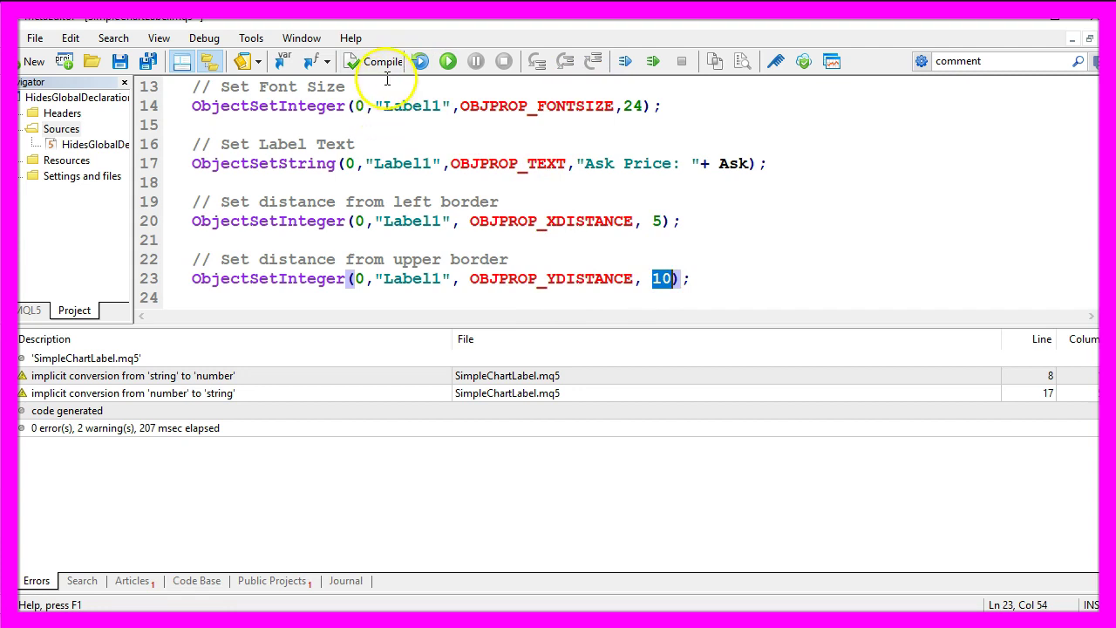
key(ctrl+a)
click(766, 260)
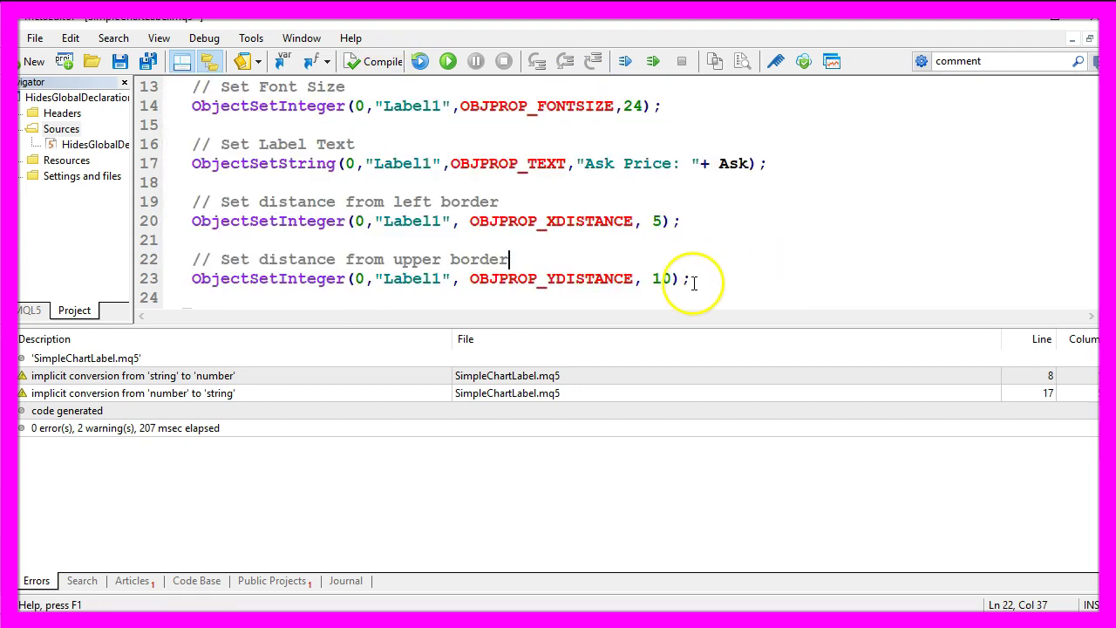
drag(693, 281, 144, 87)
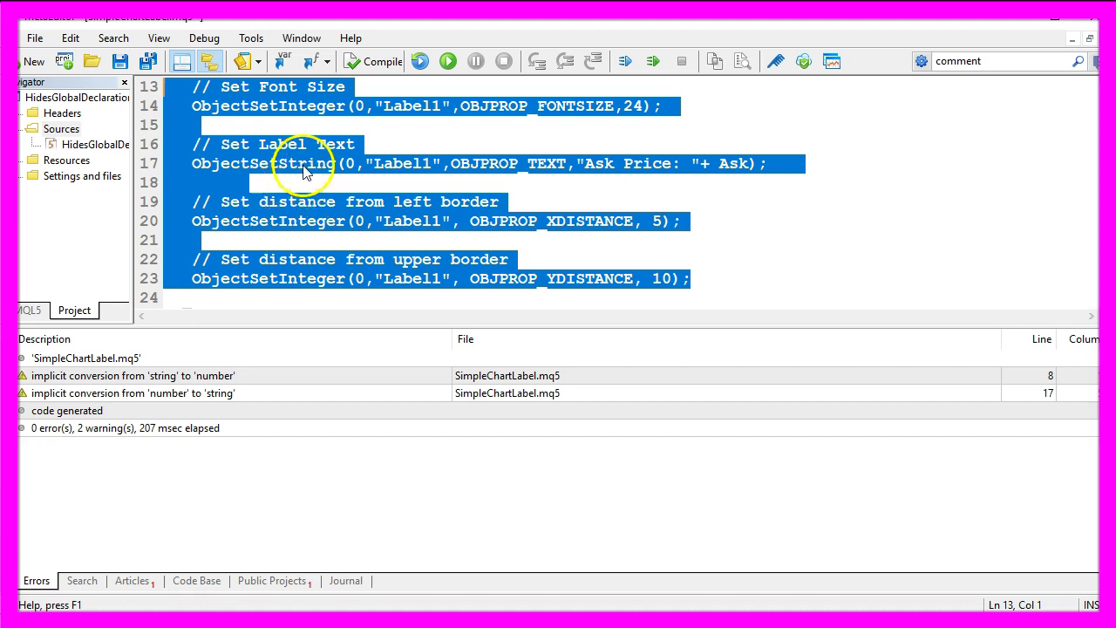
- Replace _Symbol with 0 in line 8's ObjectCreate and recompile to 0 errors, 1 warning
click(385, 69)
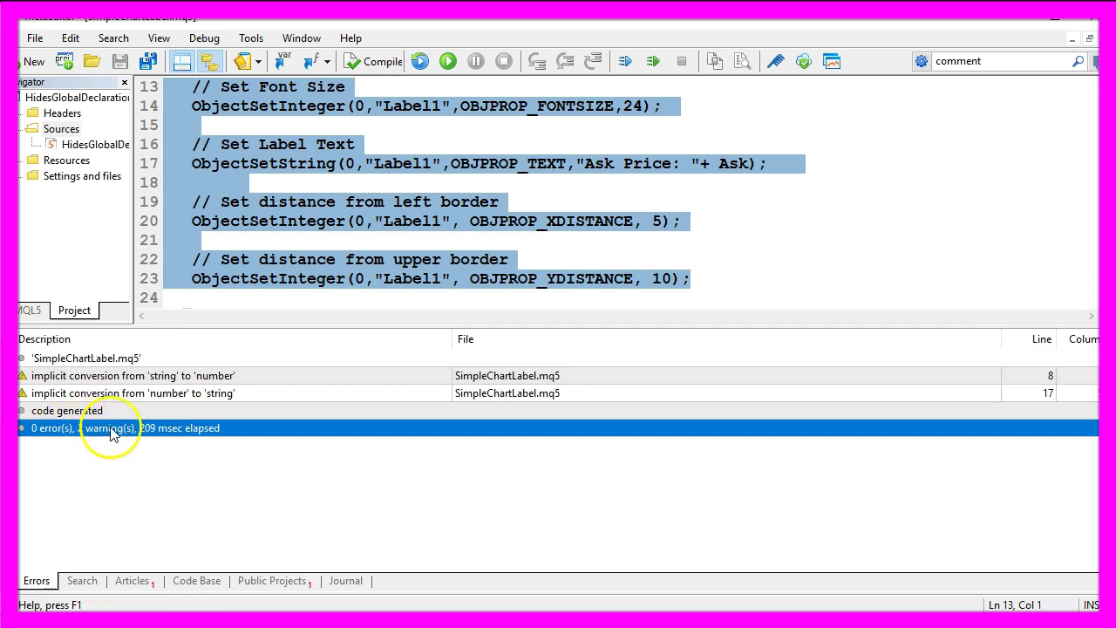
double_click(174, 376)
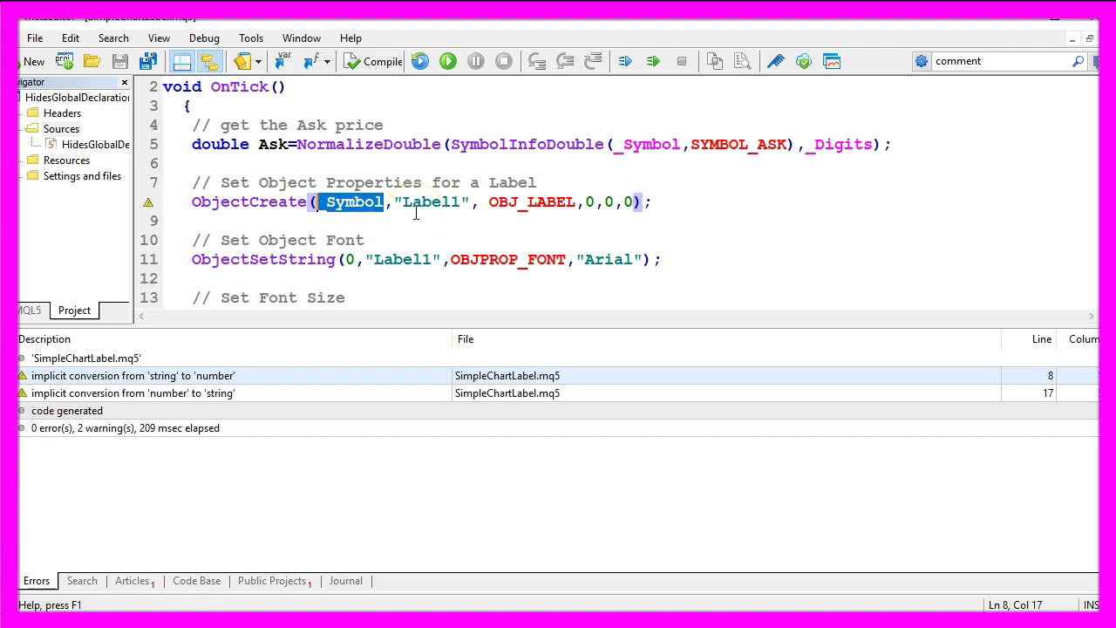
text(0)
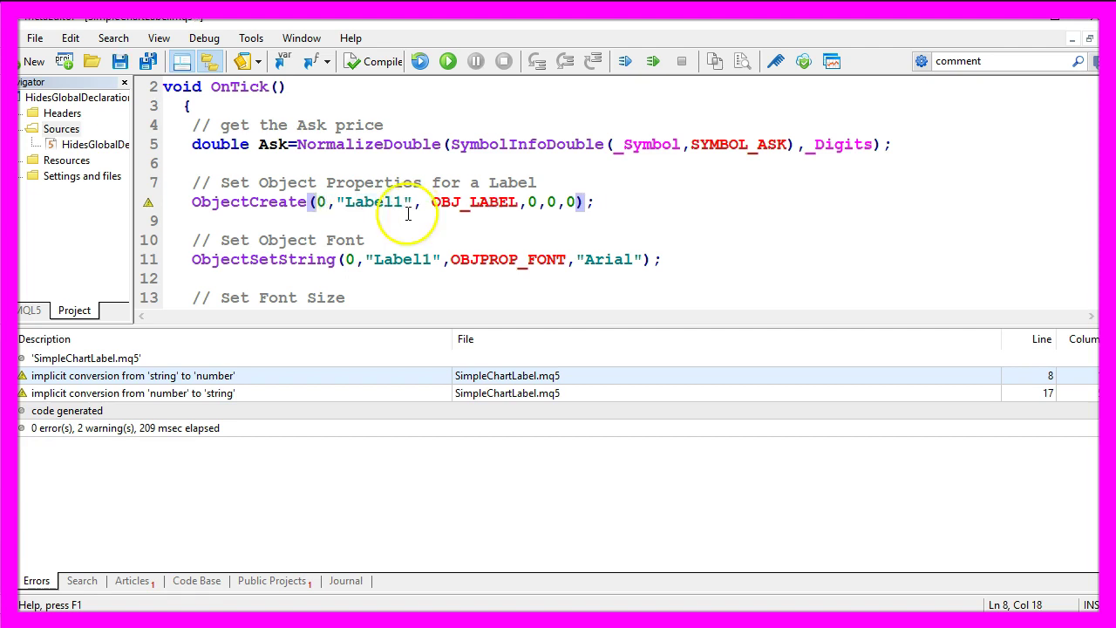
click(370, 64)
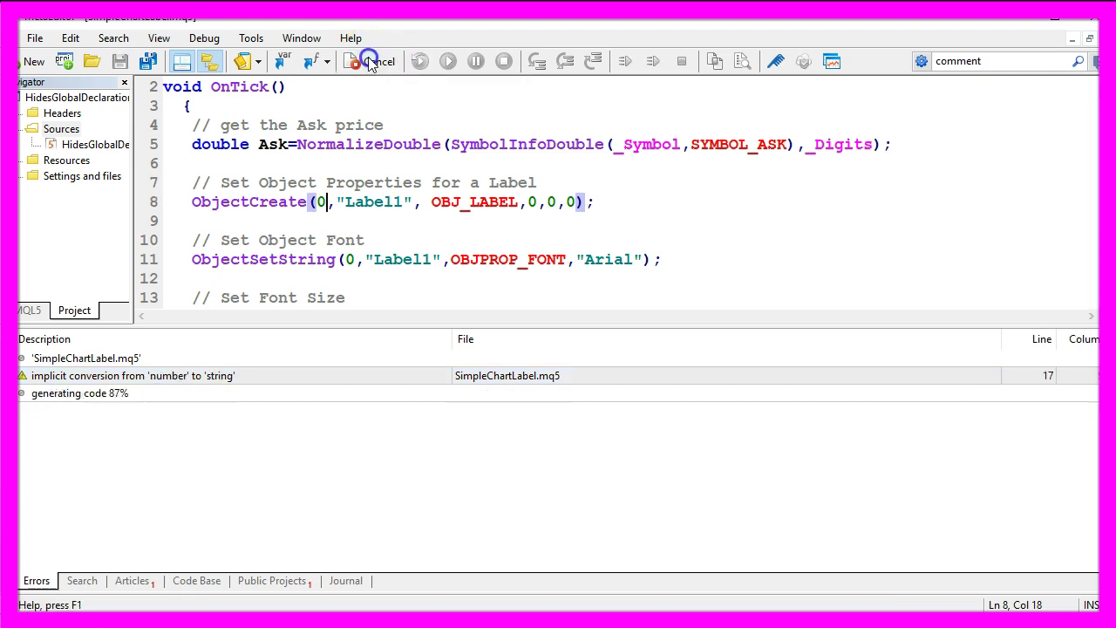
double_click(82, 377)
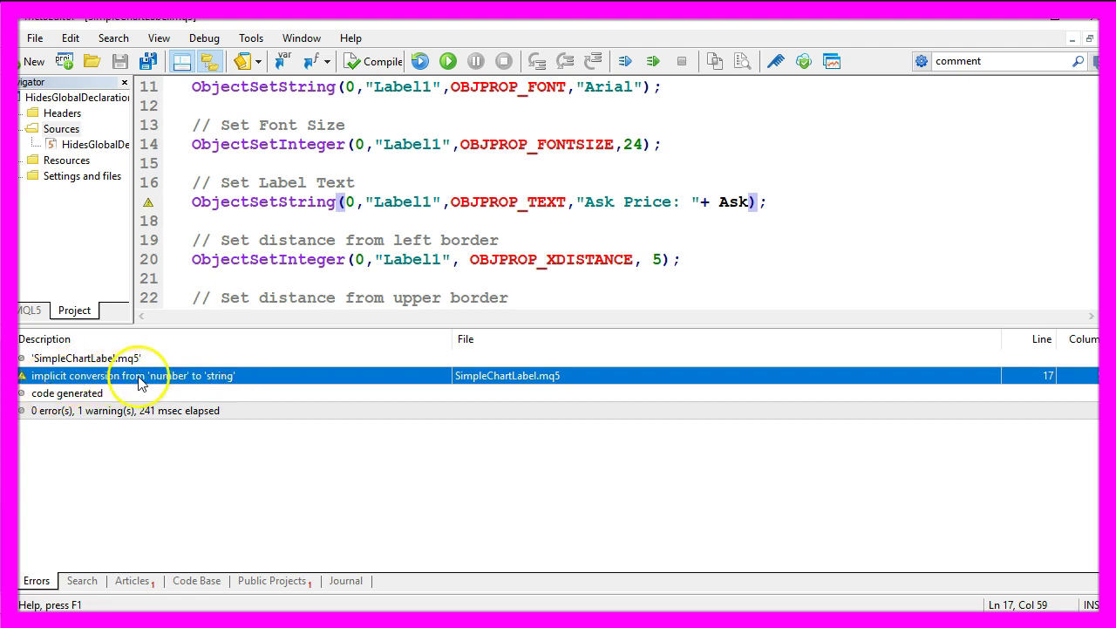
double_click(390, 386)
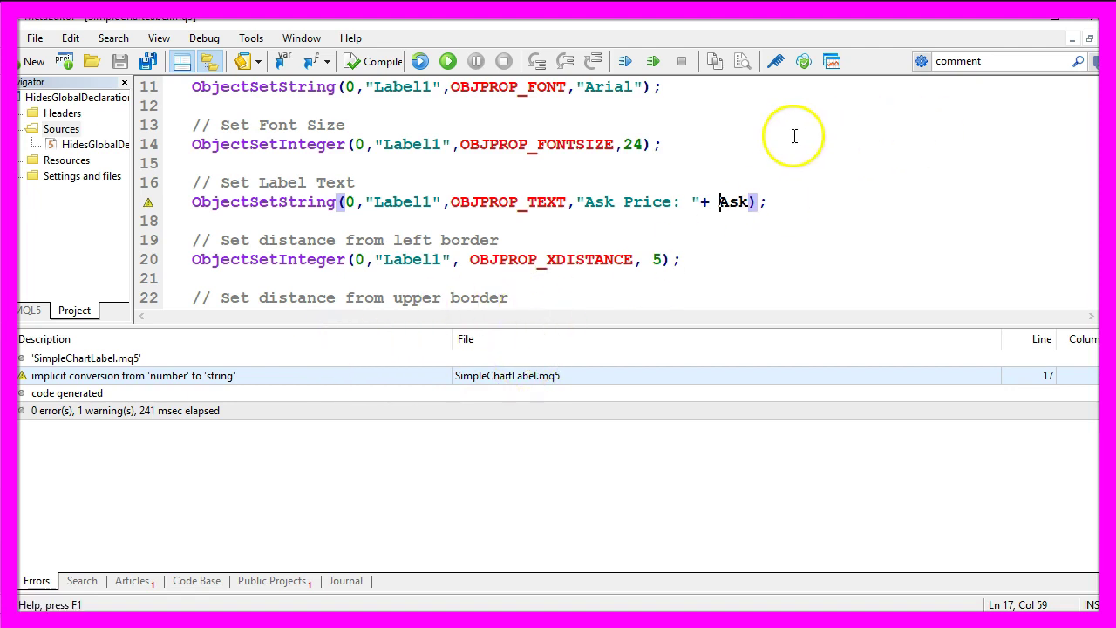
- Switch to MetaTrader 5 and bring up the Navigator listing the expert advisors
click(832, 62)
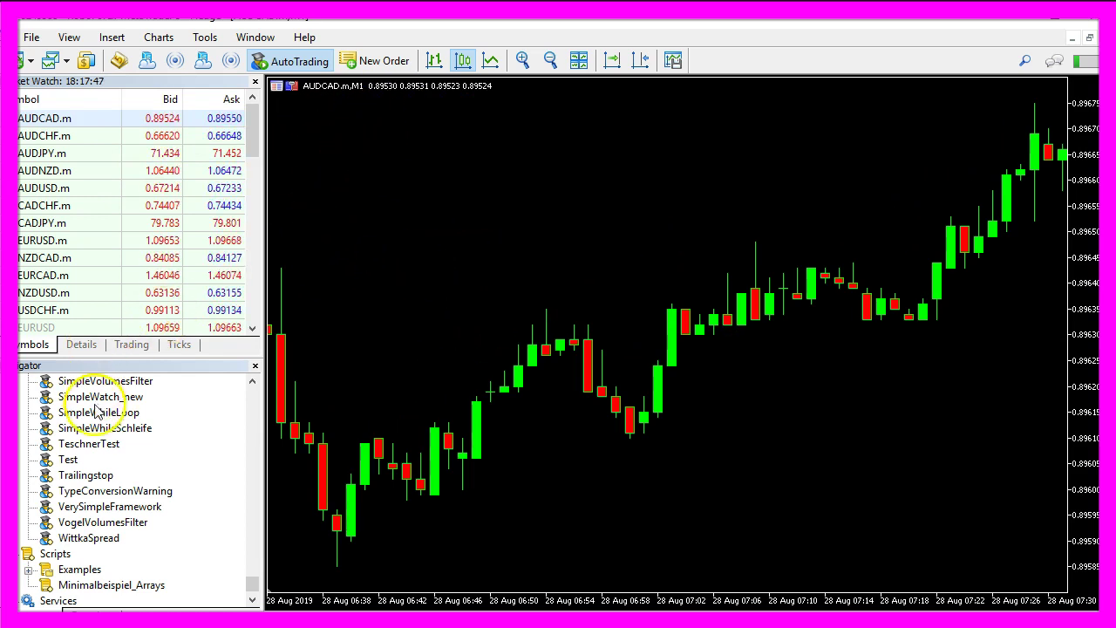
click(69, 37)
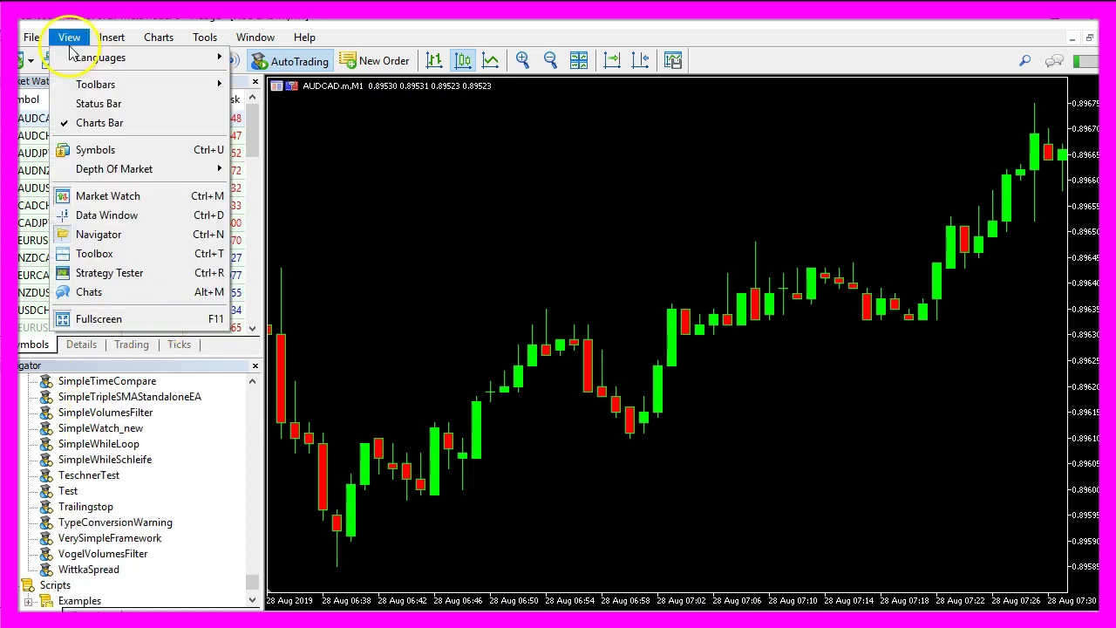
click(124, 236)
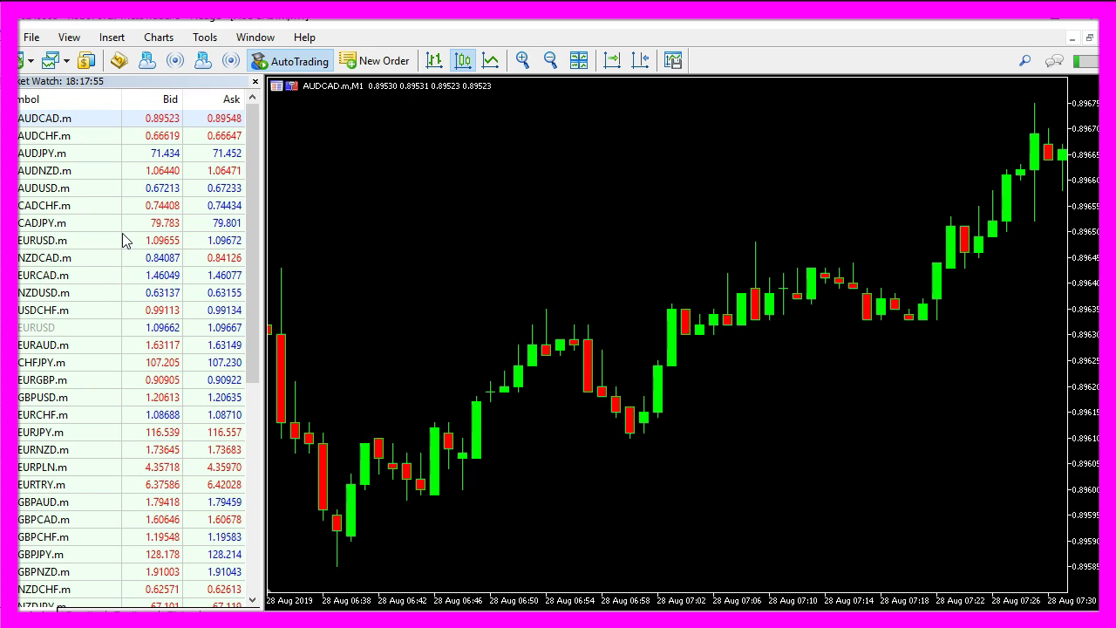
key(ctrl+n)
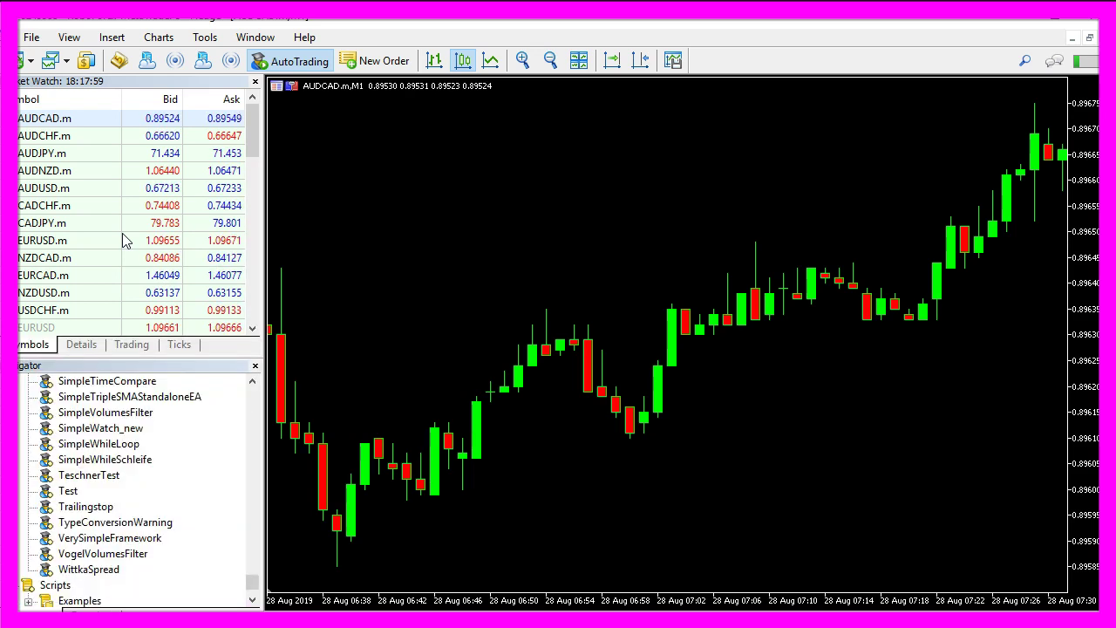
scroll(109, 418, up, 15)
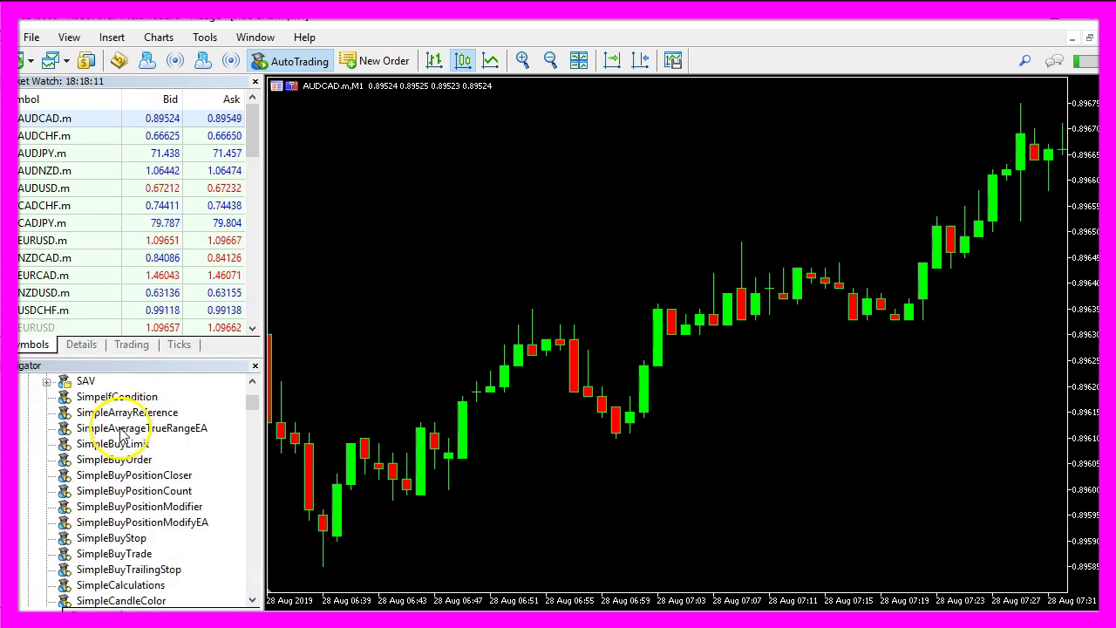
scroll(122, 433, down, 1)
scroll(122, 433, down, 1)
- Attach SimpleChartLabel to the AUDCAD chart and confirm it to show the Ask Price label
click(114, 523)
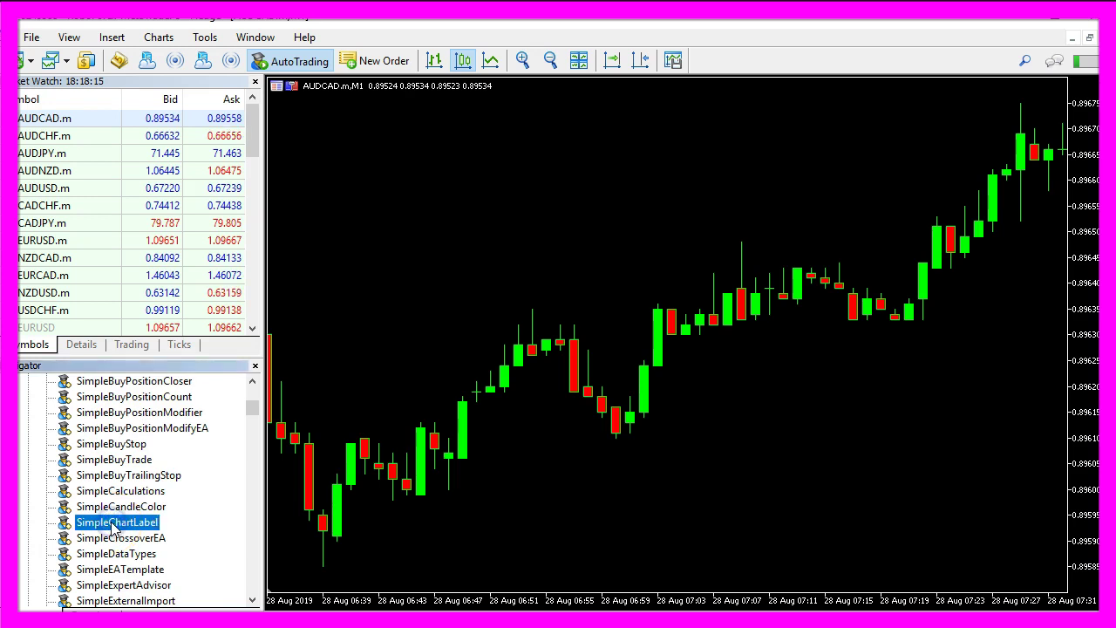
drag(112, 525, 96, 538)
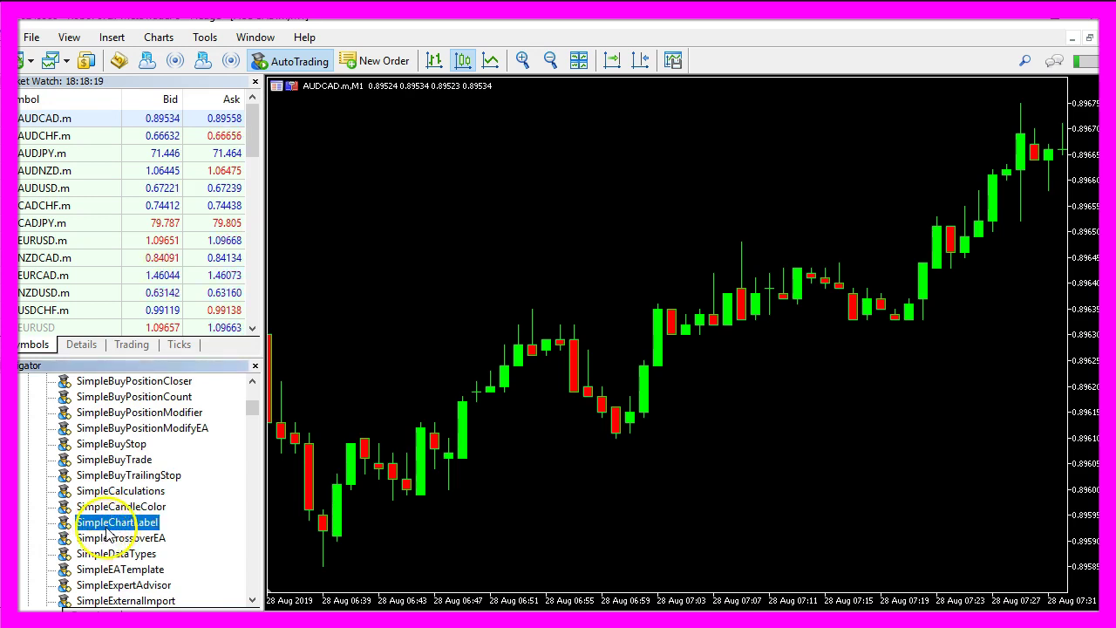
drag(96, 538, 558, 397)
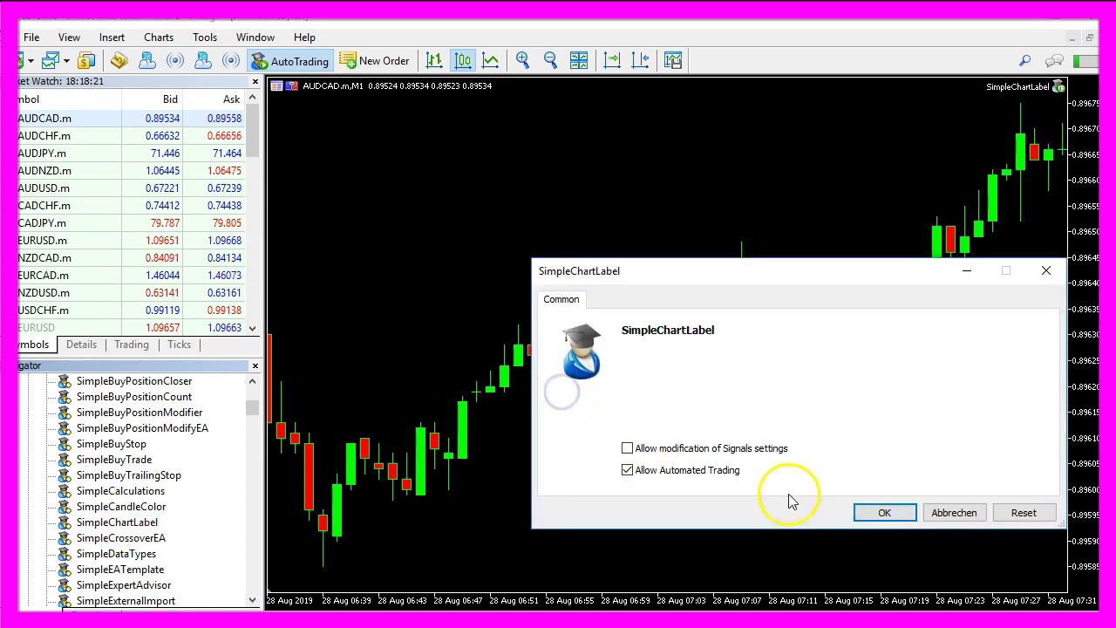
click(881, 514)
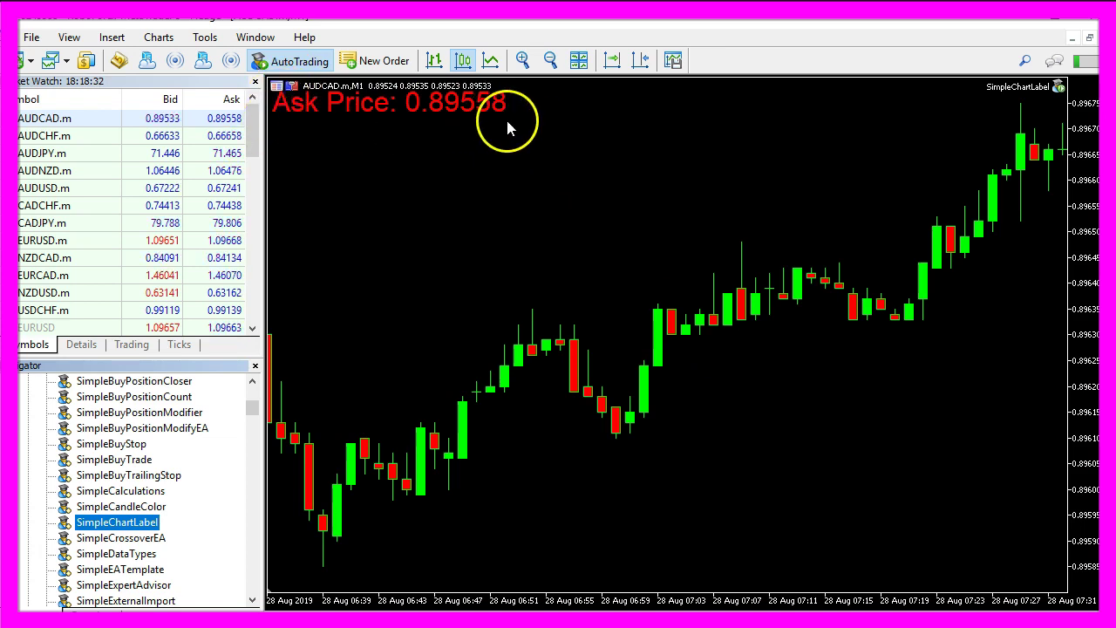
key(alt+Tab)
- Change Label1's font on line 11 from Arial to Impact, recompile, and switch to the chart
scroll(508, 122, up, 2)
double_click(610, 201)
text(Imp)
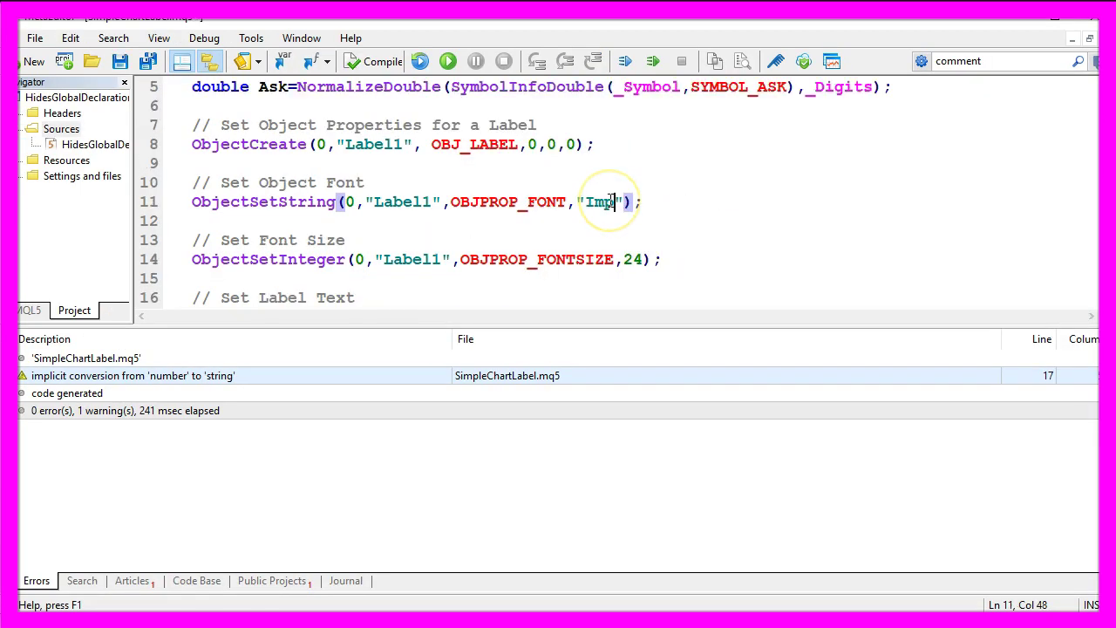
text(act)
scroll(506, 140, up, 2)
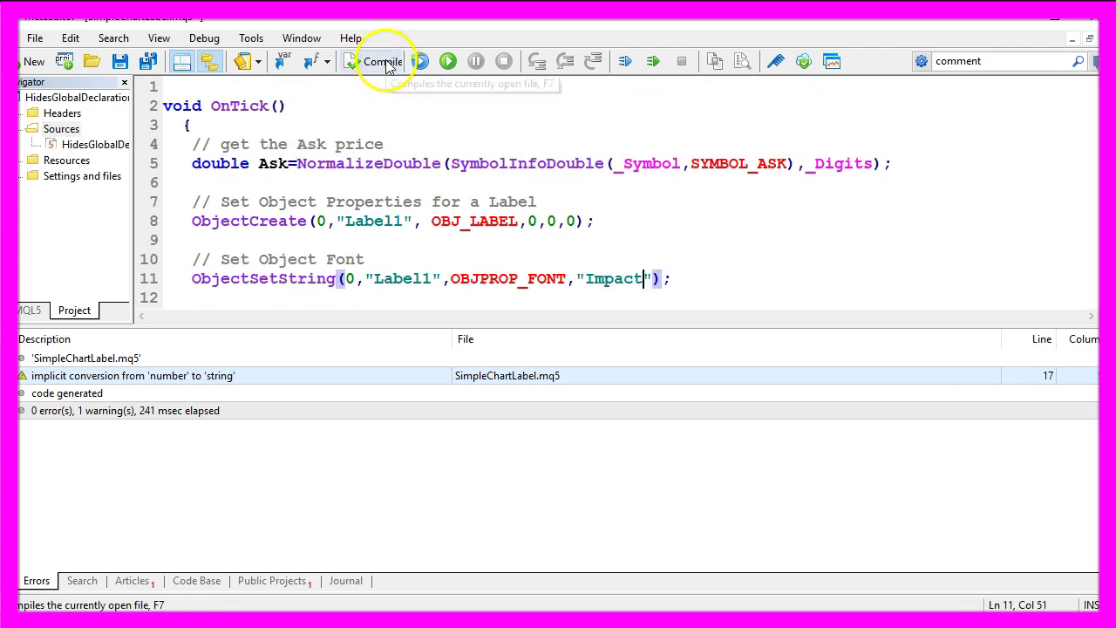
click(384, 63)
key(alt+Tab)
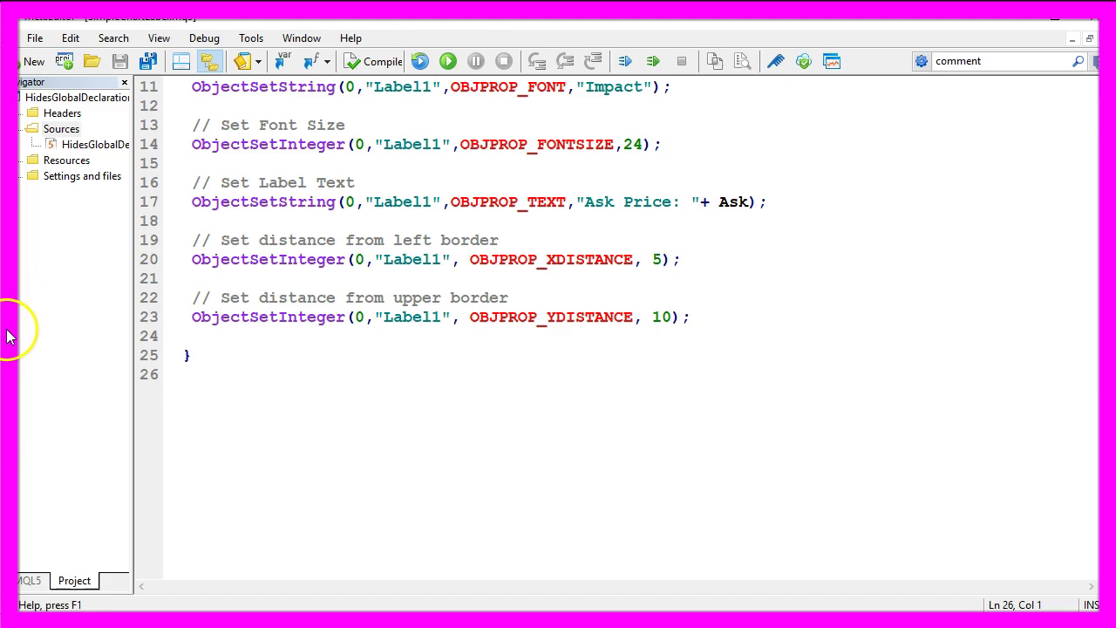
- Select the OnTick label code, from the Ask line to the closing brace, for review
drag(200, 353, 118, 7)
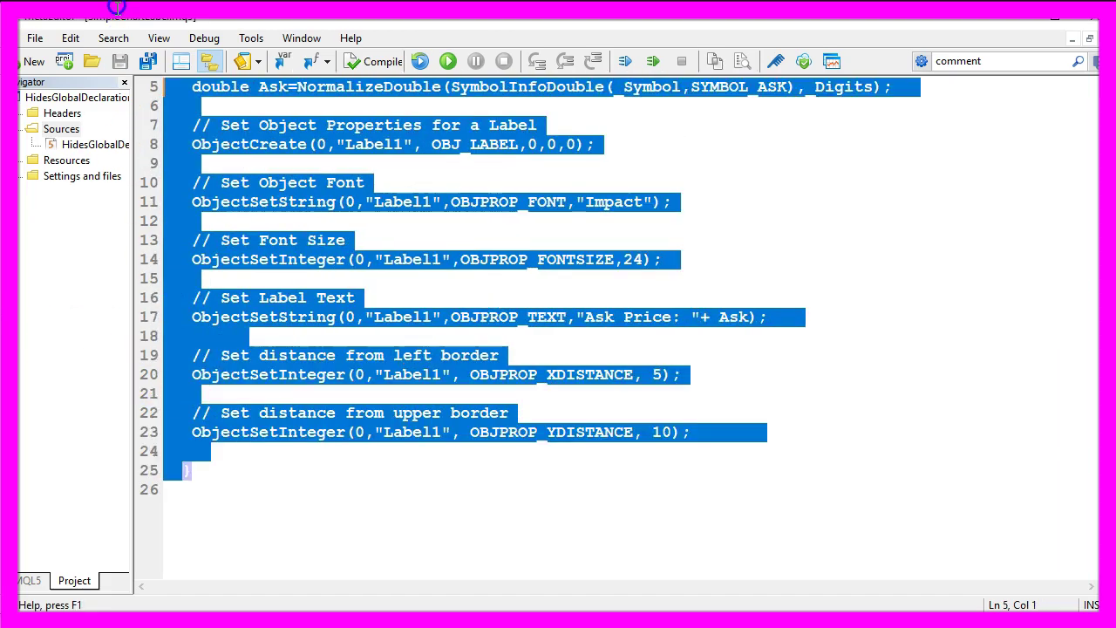